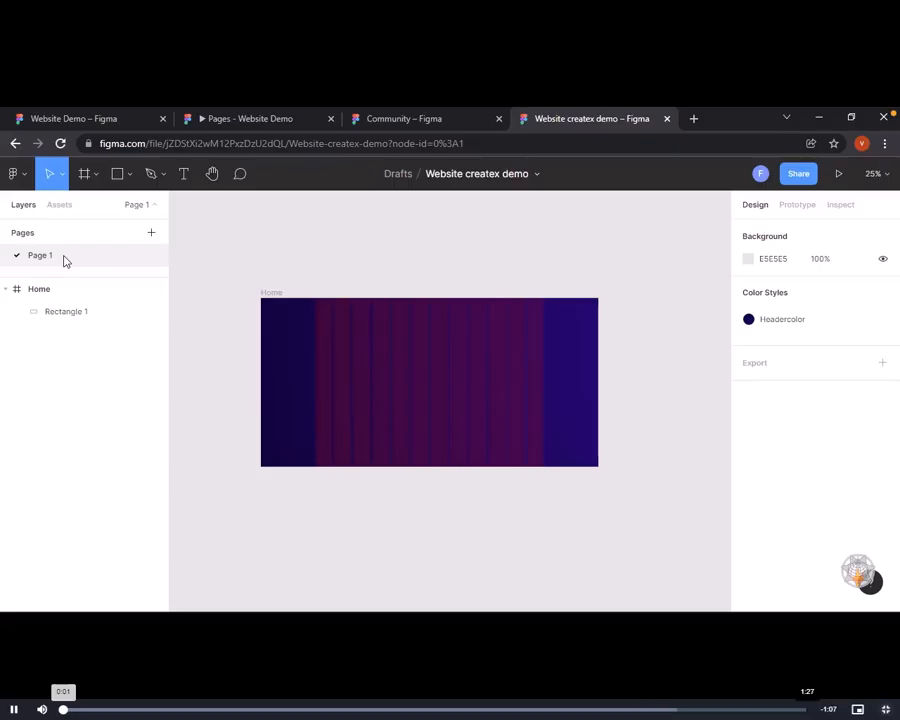
Step: Add a new page to the file and name it styleguide
left_click(151, 233)
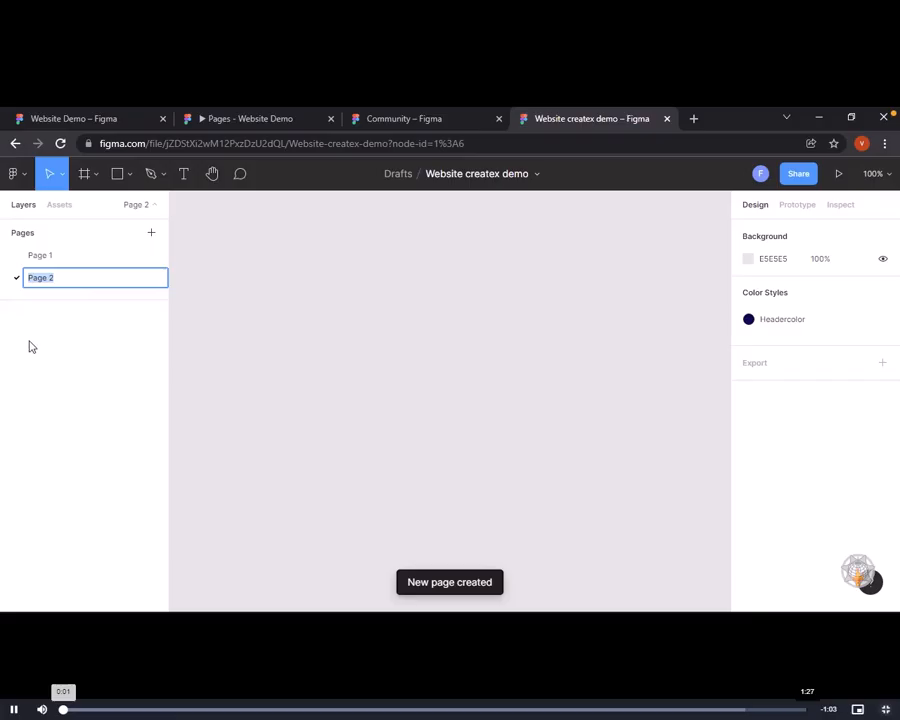
type("s")
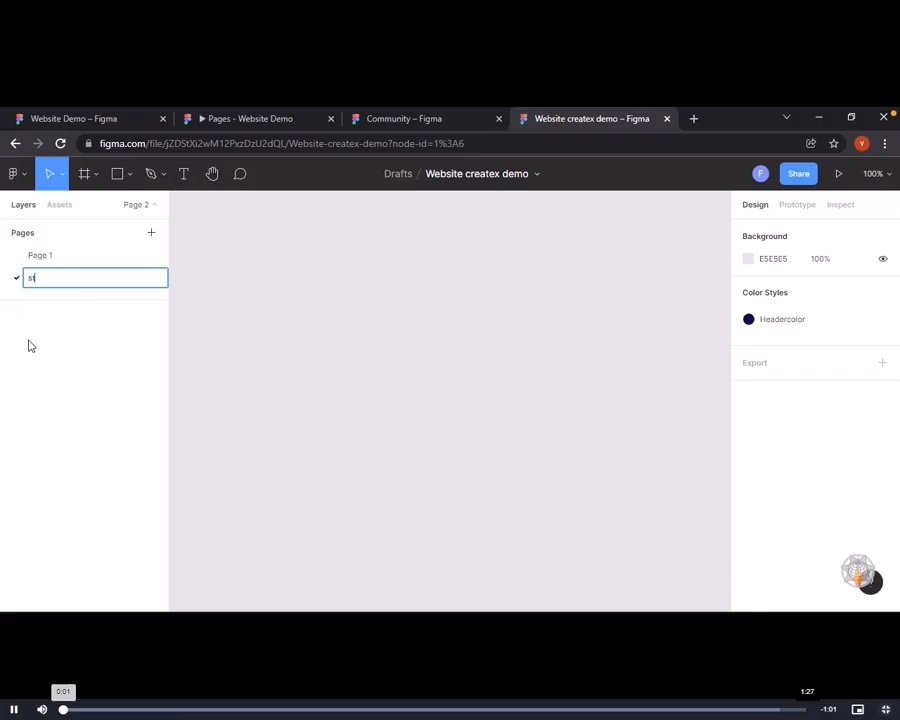
type("tyleguide")
key("Return")
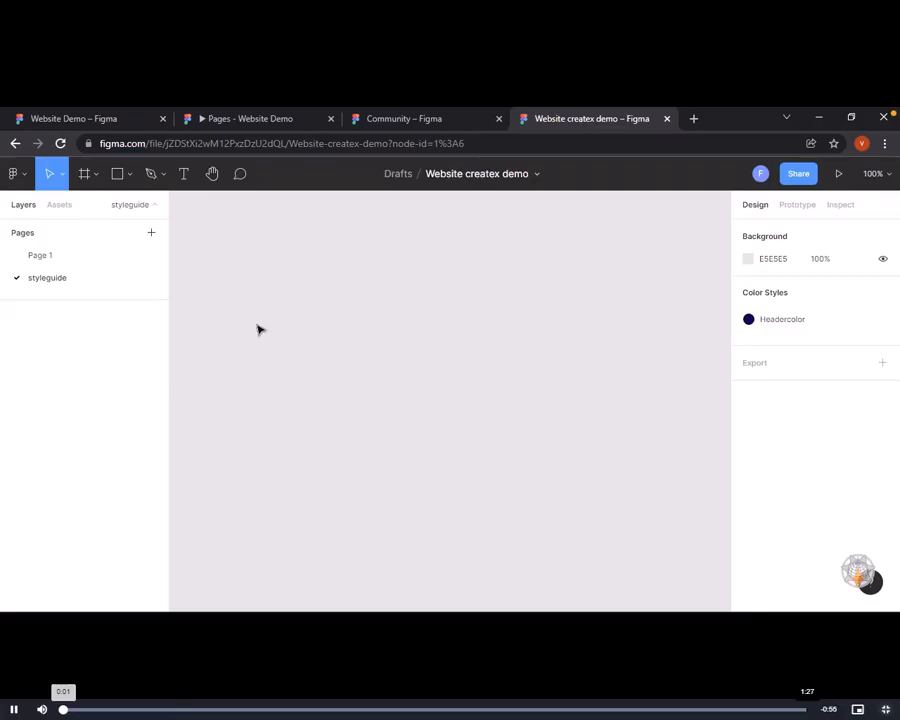
Step: Create a 1920 × 960 frame on the styleguide page using the Plugin / file cover preset
left_click(97, 174)
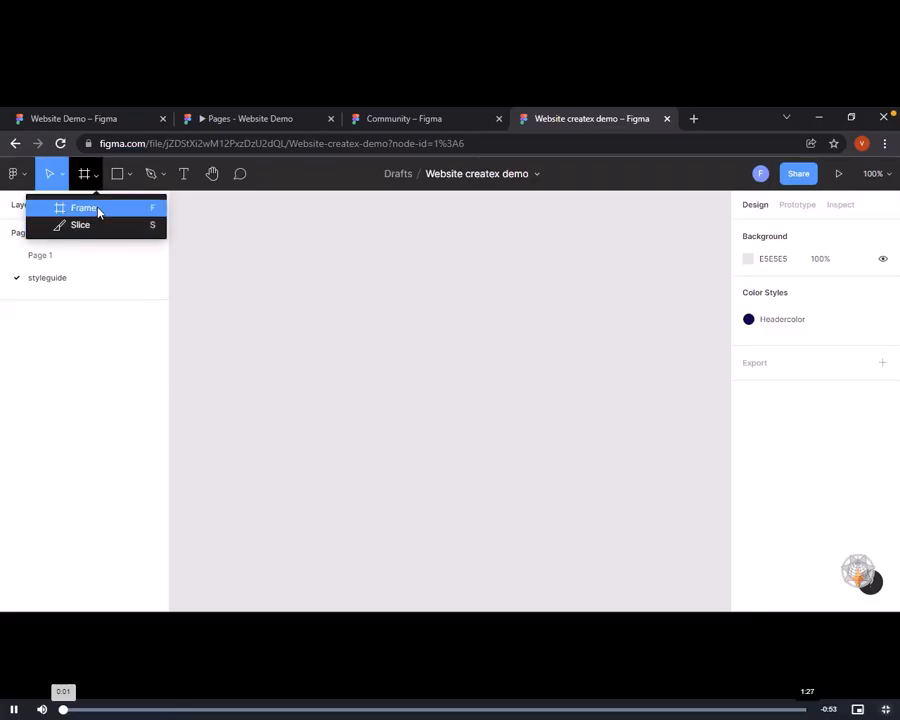
left_click(98, 210)
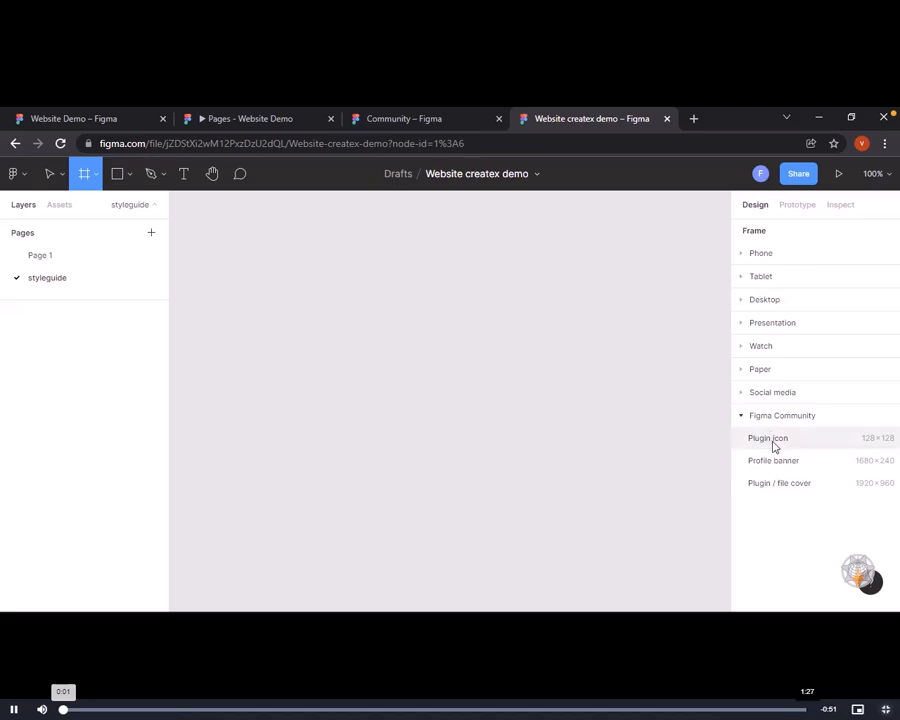
left_click(771, 486)
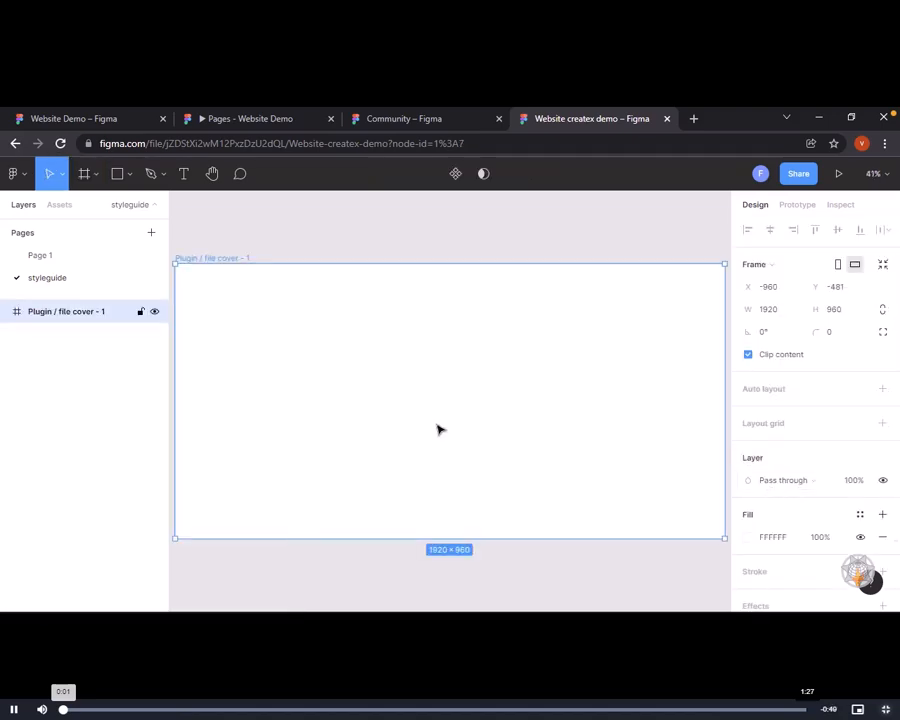
left_click(378, 233)
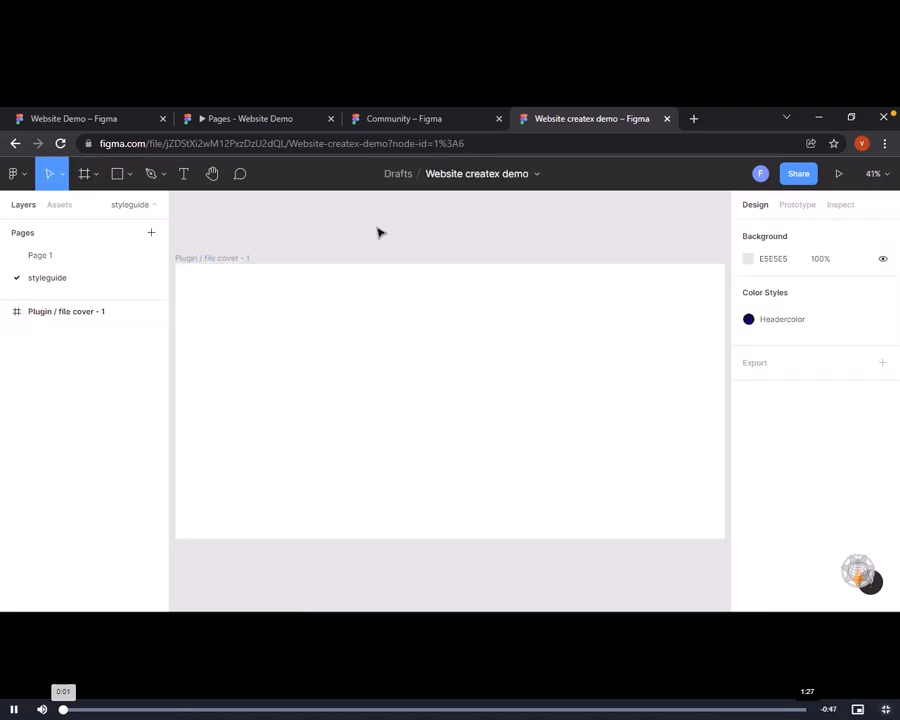
Step: Rename the new frame on the styleguide page as Nav bar
left_click(203, 257)
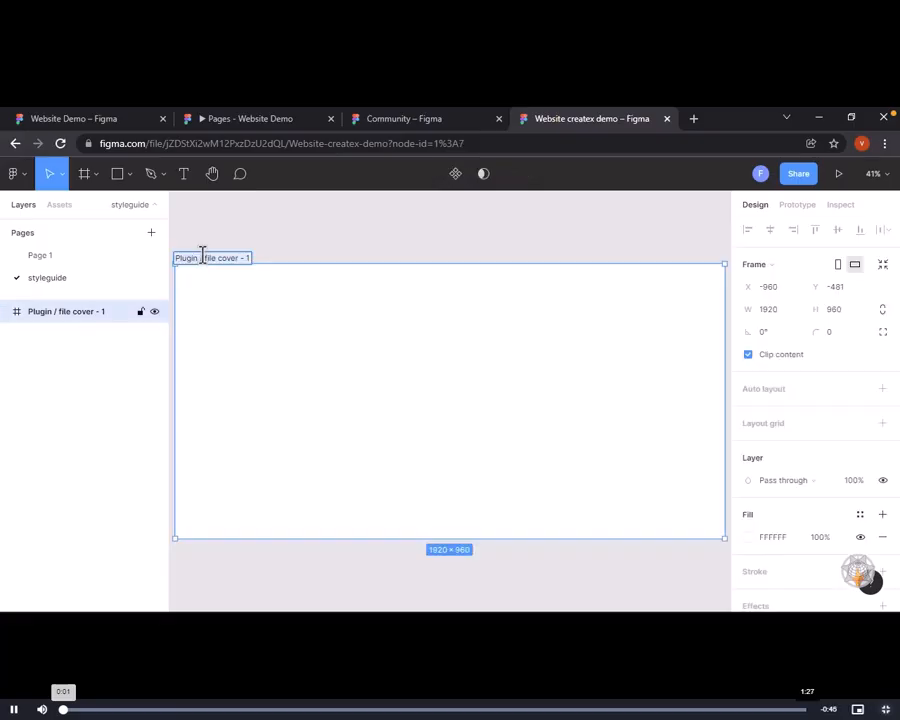
type("Nav bar")
key("Return")
left_click(306, 222)
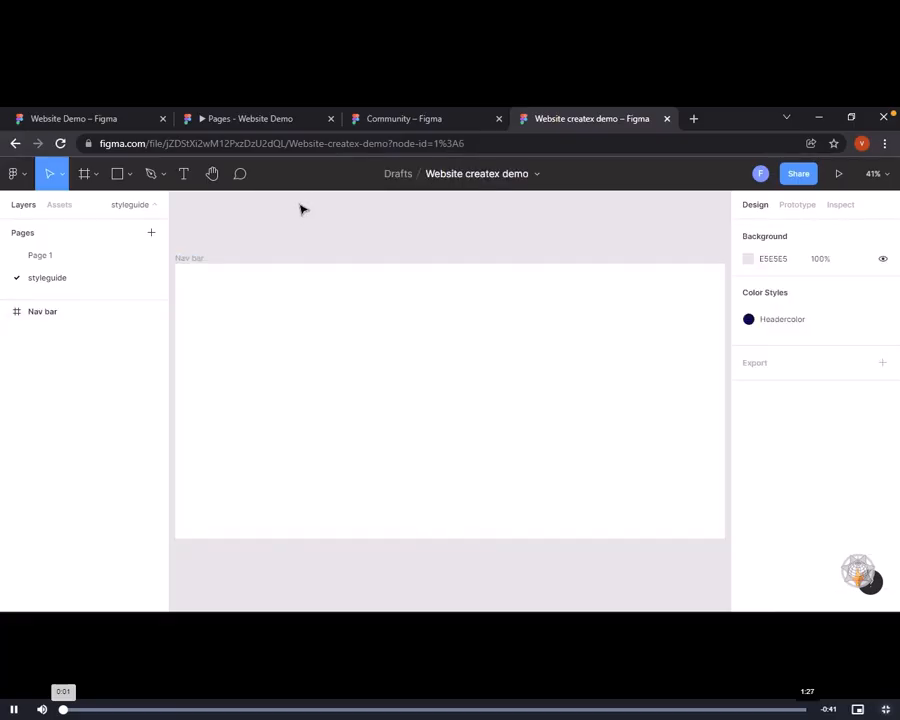
left_click(190, 259)
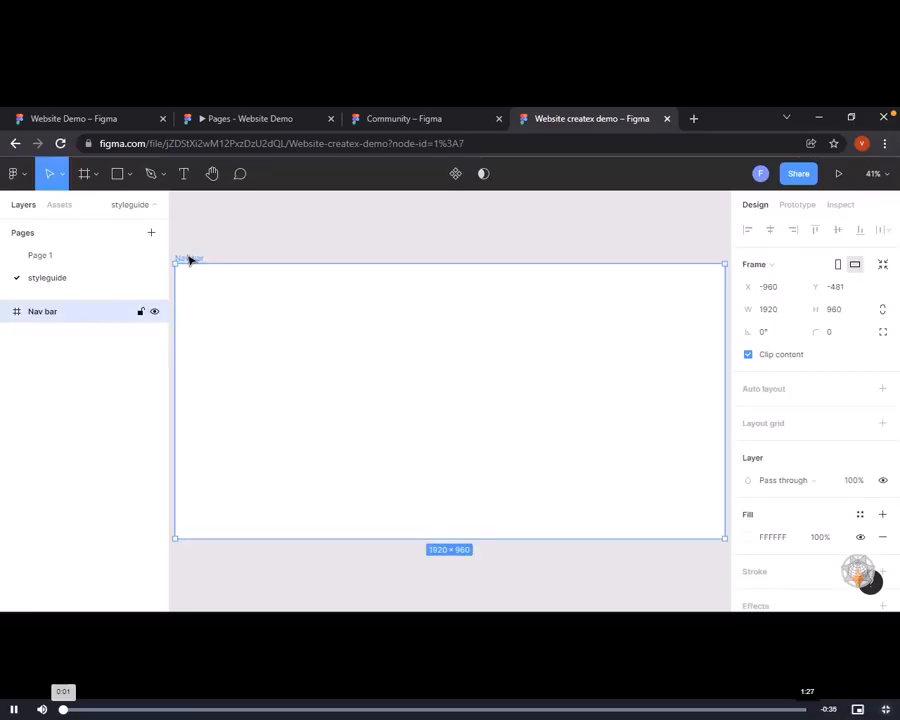
Step: Save the layout grids of the Home frame on Page 1 as a grid style named pagegrid
left_click(64, 258)
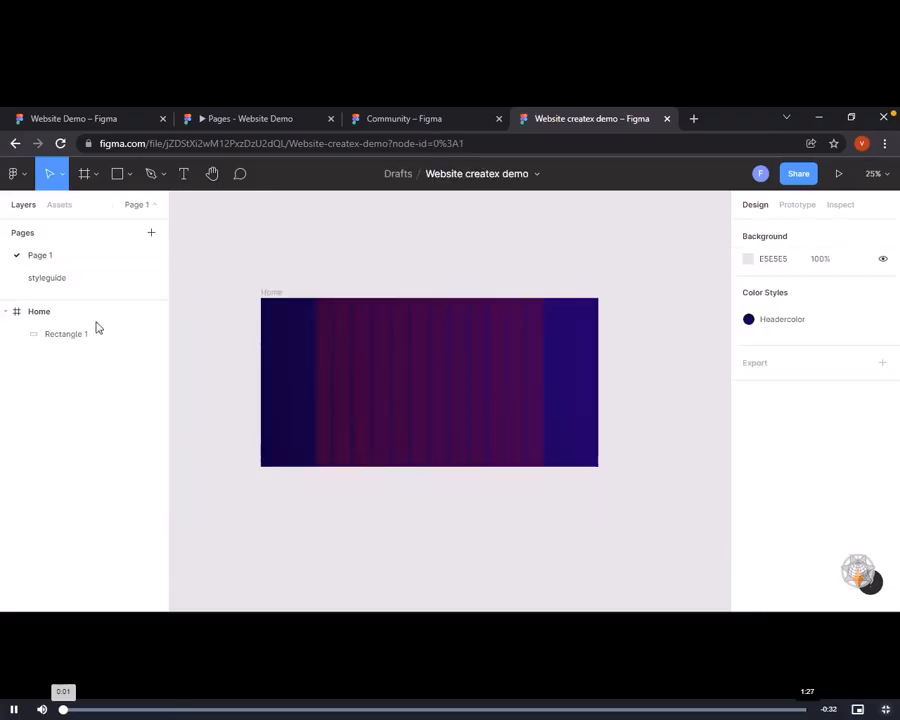
left_click(276, 295)
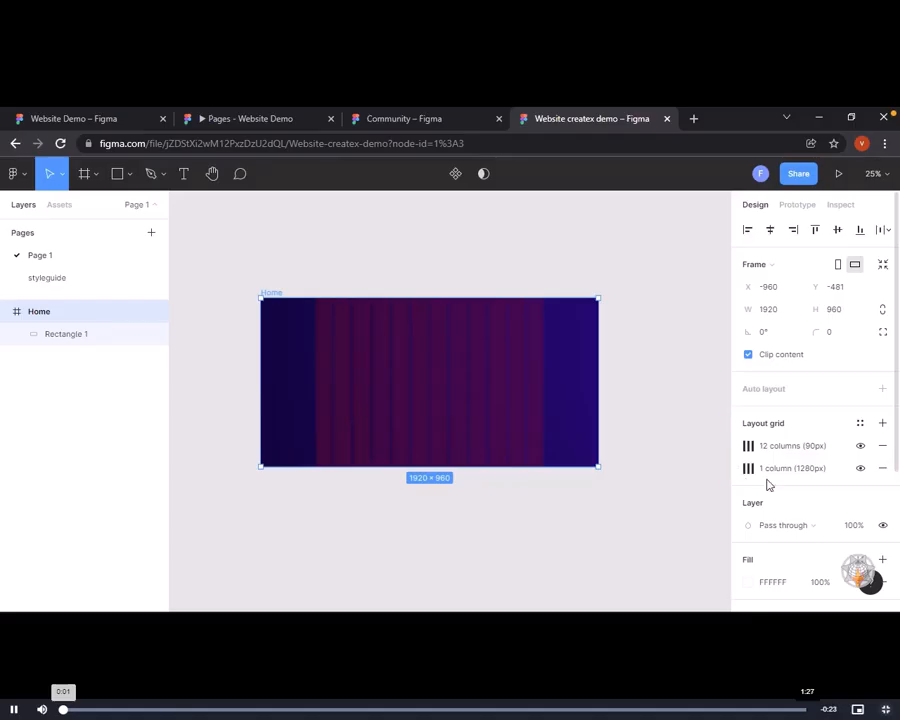
left_click(857, 428)
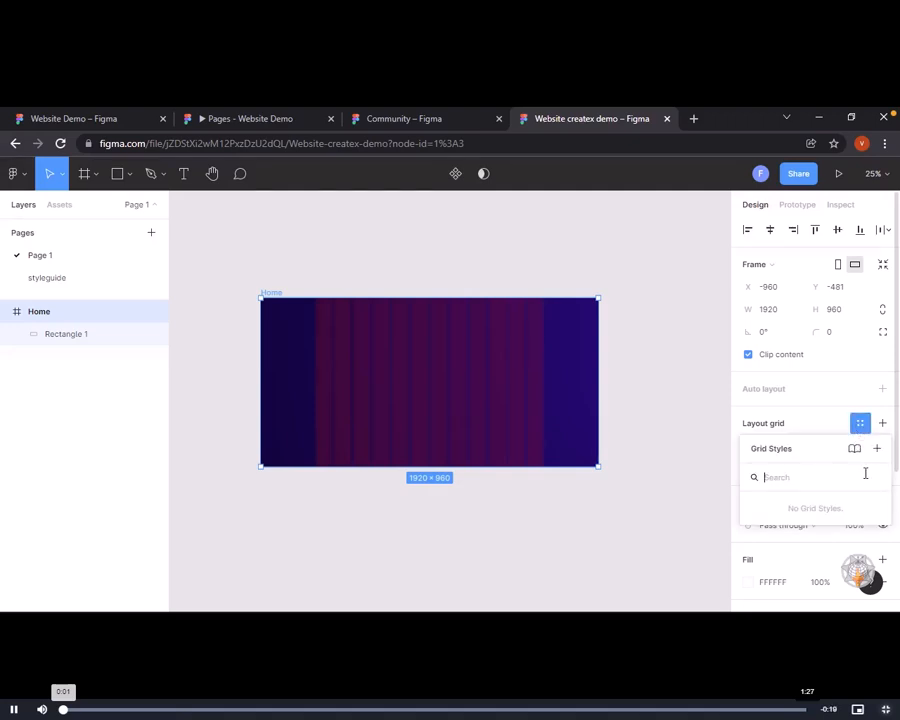
left_click(876, 457)
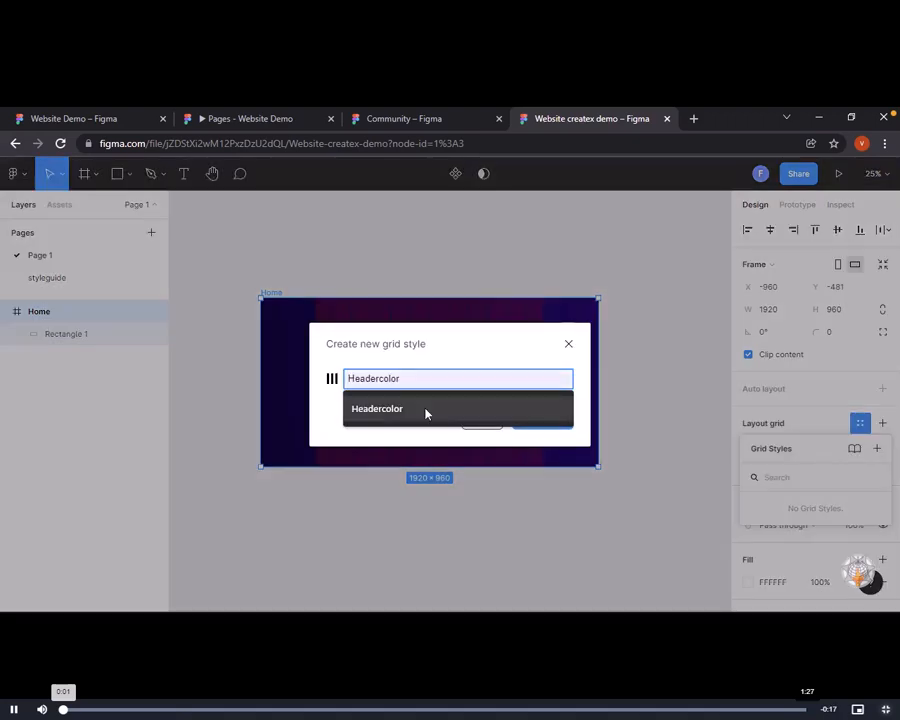
type("pagegrid")
key("Return")
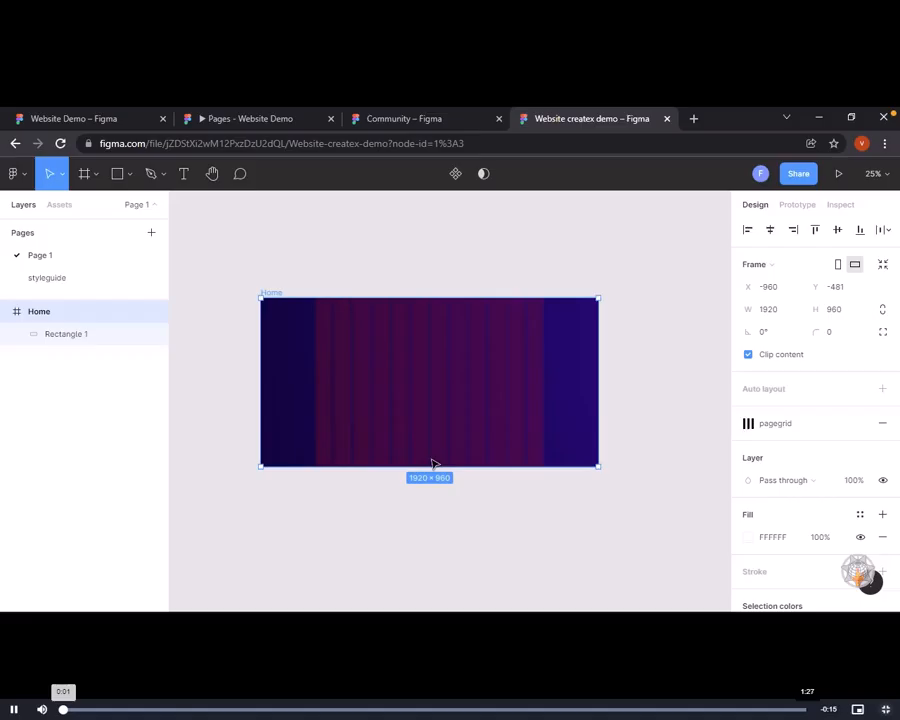
Step: Apply the pagegrid grid style to the Nav bar frame on the styleguide page
left_click(70, 282)
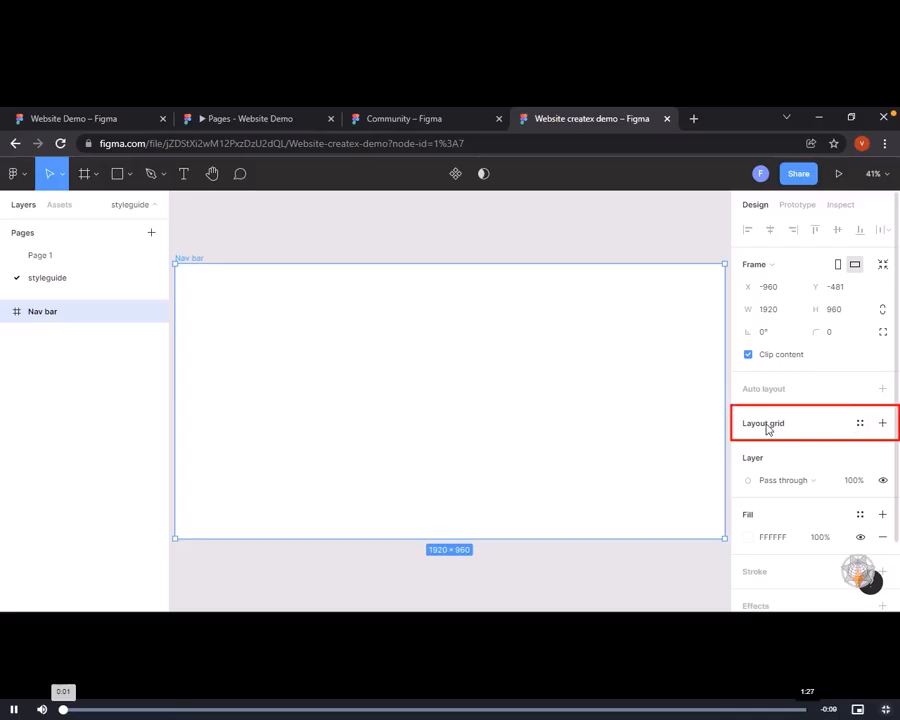
left_click(862, 425)
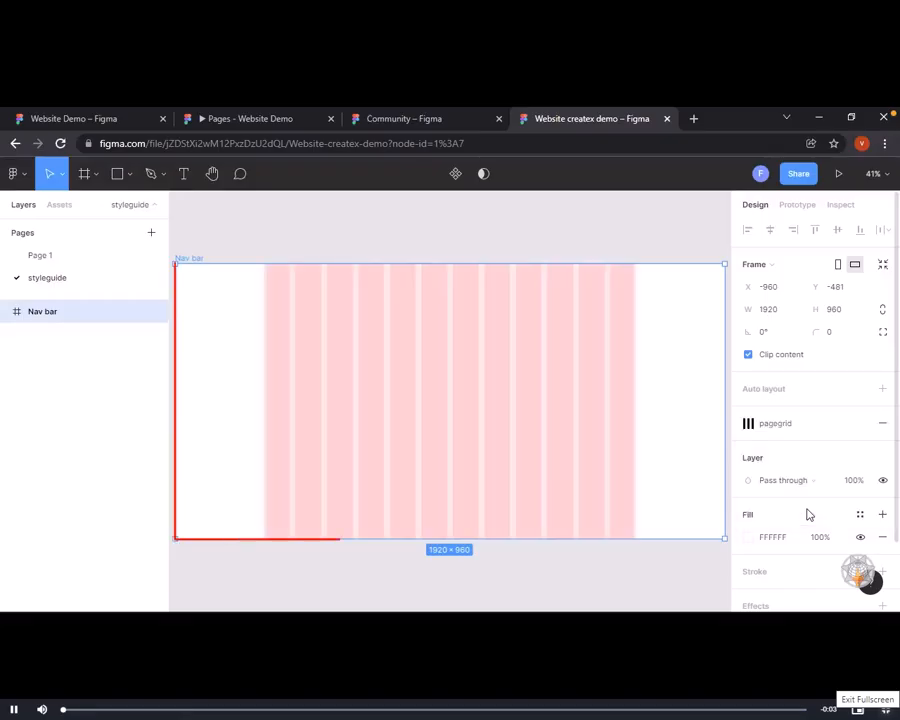
Step: Switch to the MKCL ERA course viewer and open the lesson Designing logo in header in full screen
left_click(858, 709)
left_click(106, 440)
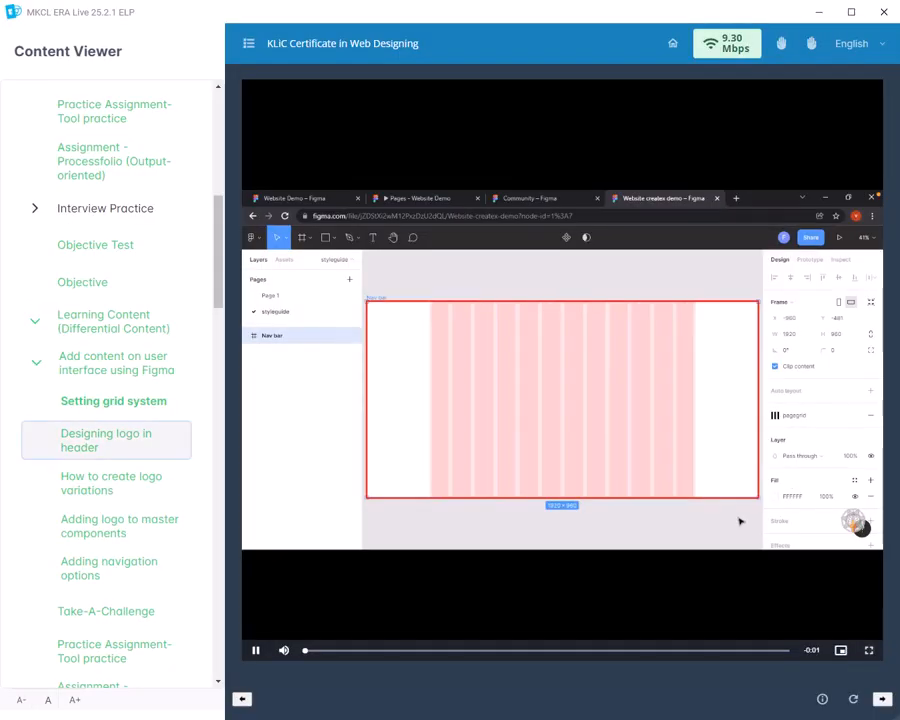
left_click(869, 650)
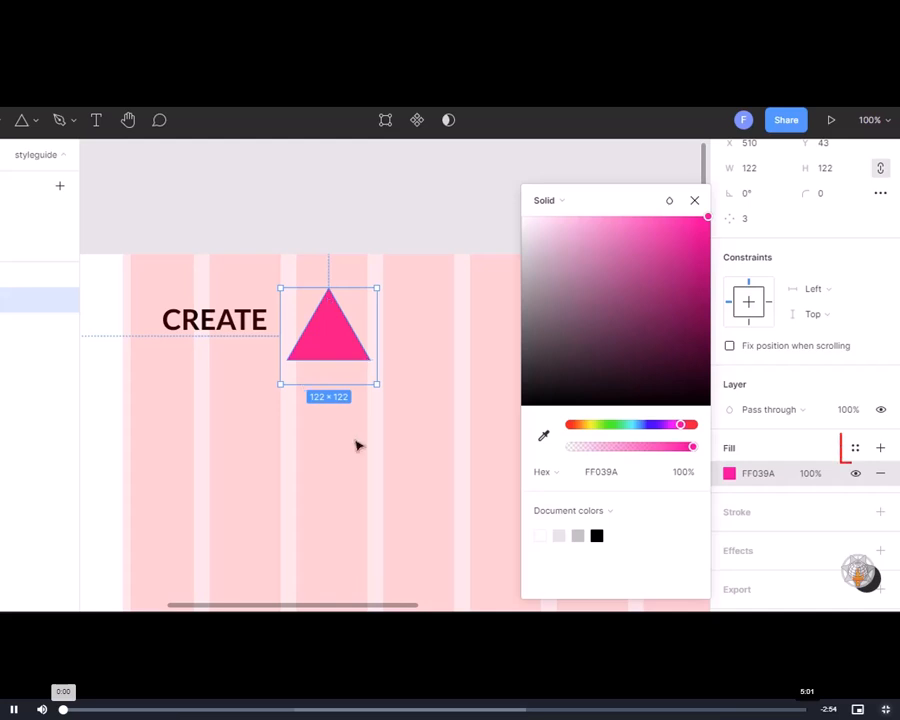
Step: Save the triangle's pink fill as a color style named Primary color and save the file
left_click(809, 442)
left_click(853, 453)
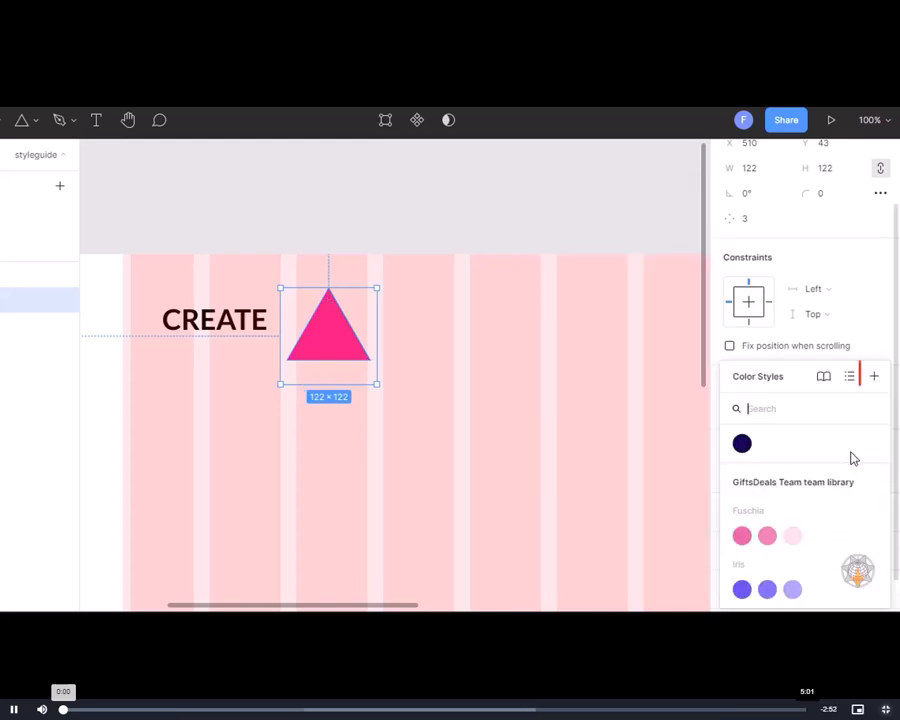
left_click(872, 378)
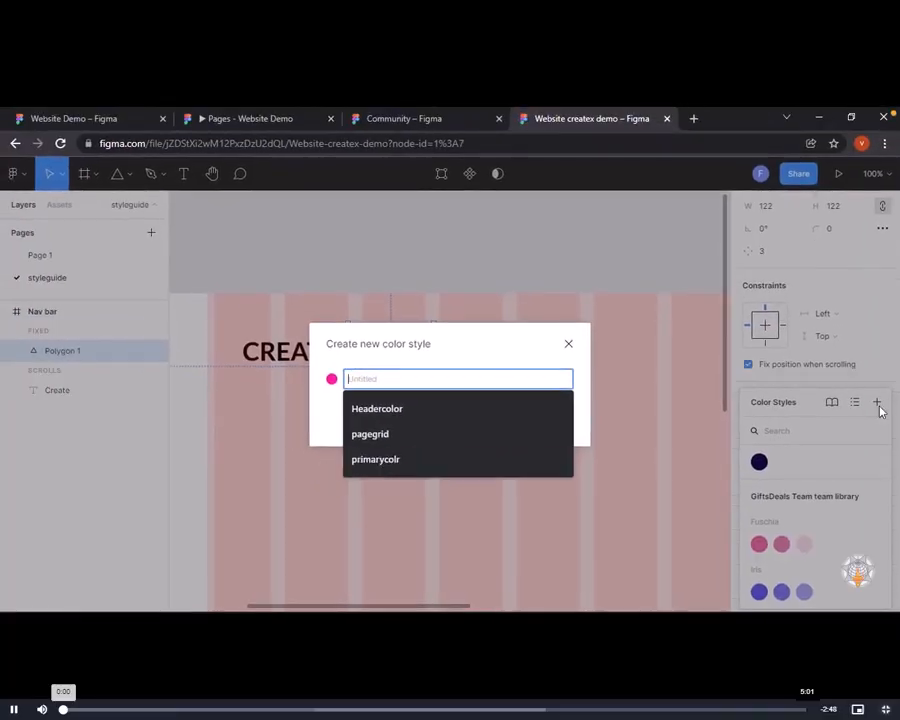
type("Primari")
type(" col")
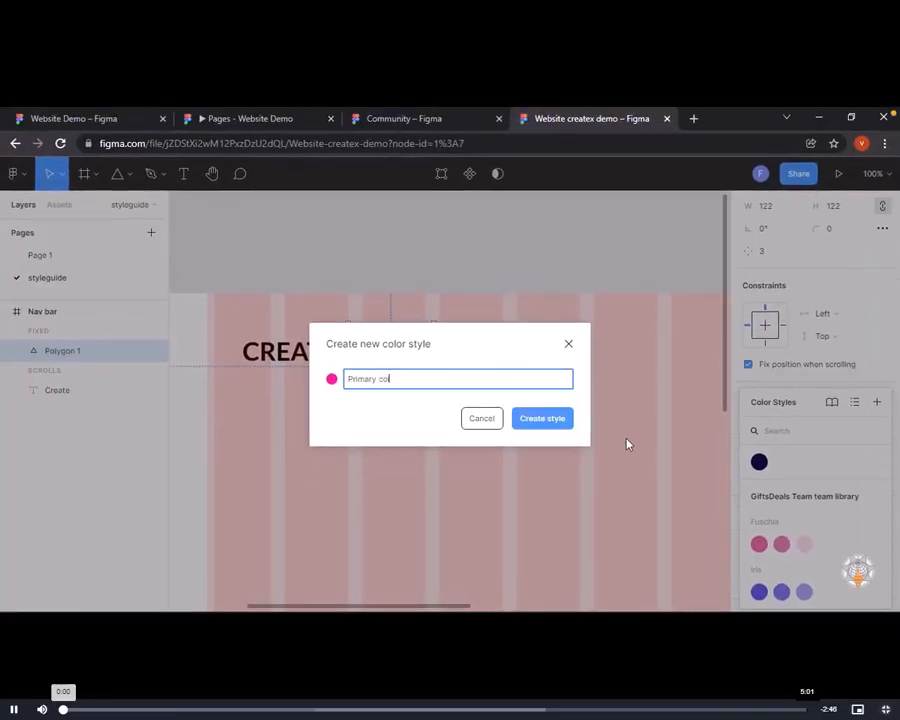
type("or")
left_click(542, 420)
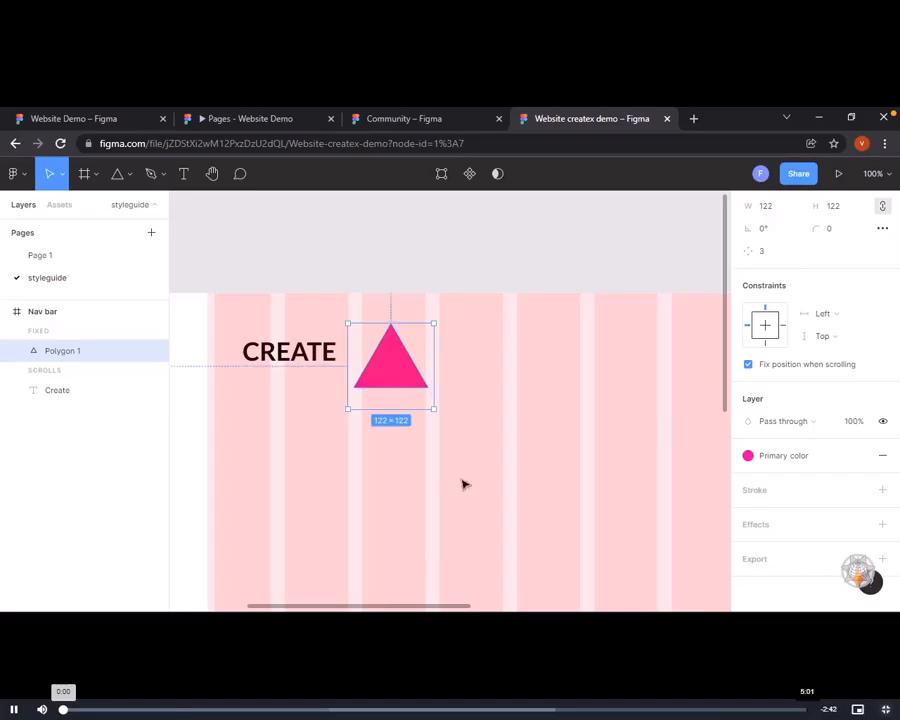
key("ctrl+s")
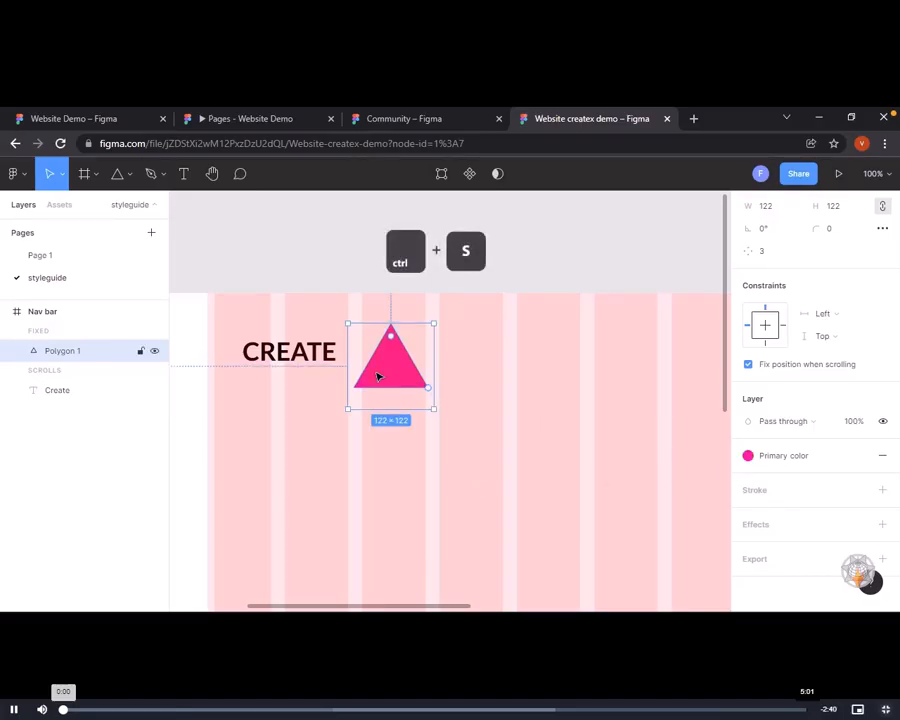
Step: Set the polygon's corner count to 4 and move the diamond up until it is vertically centred with the CREATE text
left_click_drag(421, 421, 454, 439)
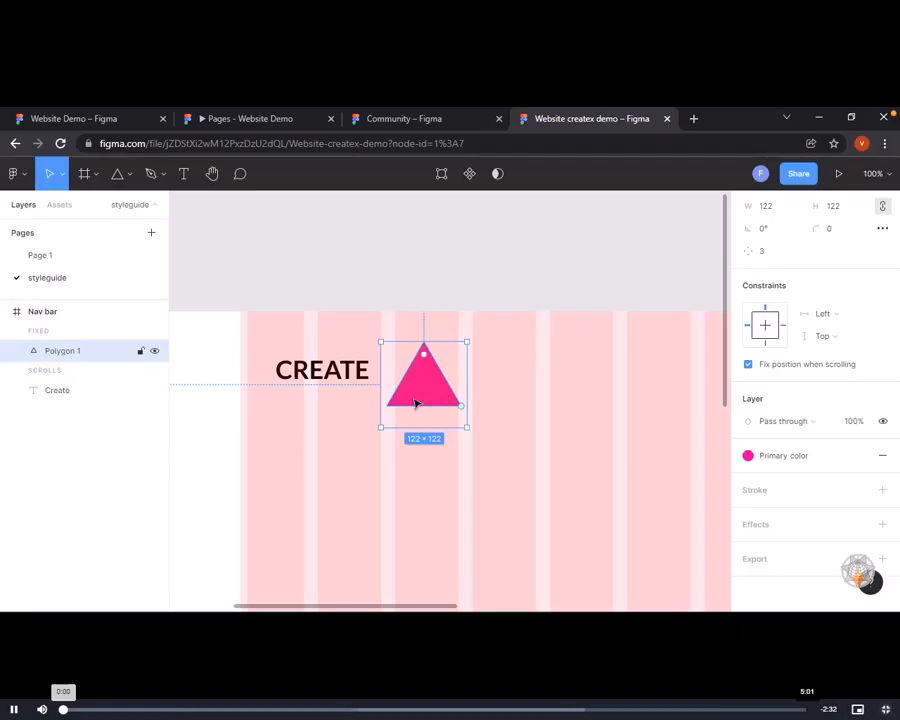
left_click(765, 256)
type("4")
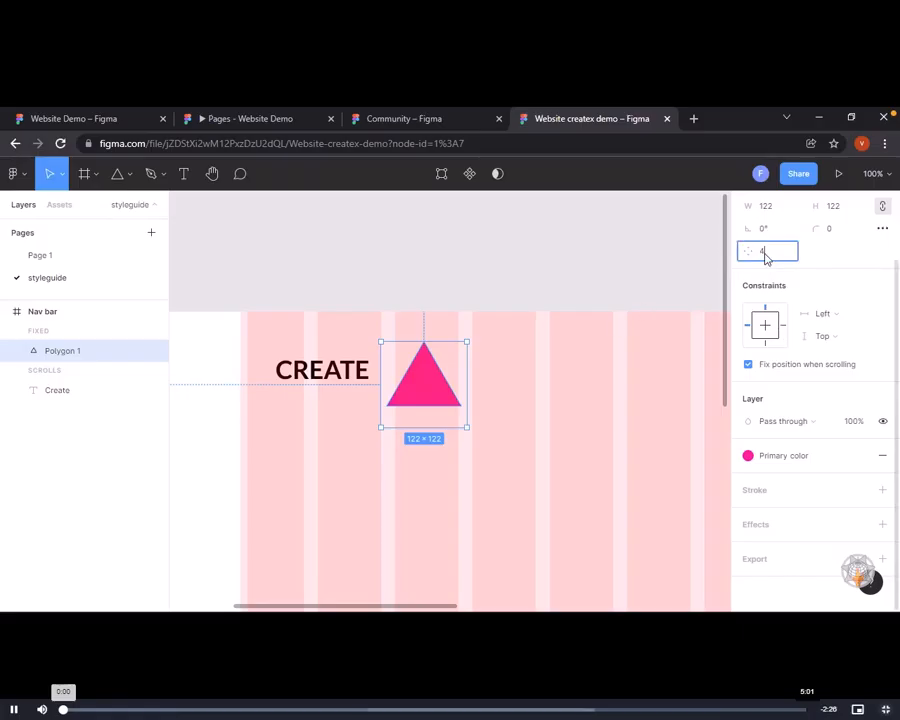
key("Return")
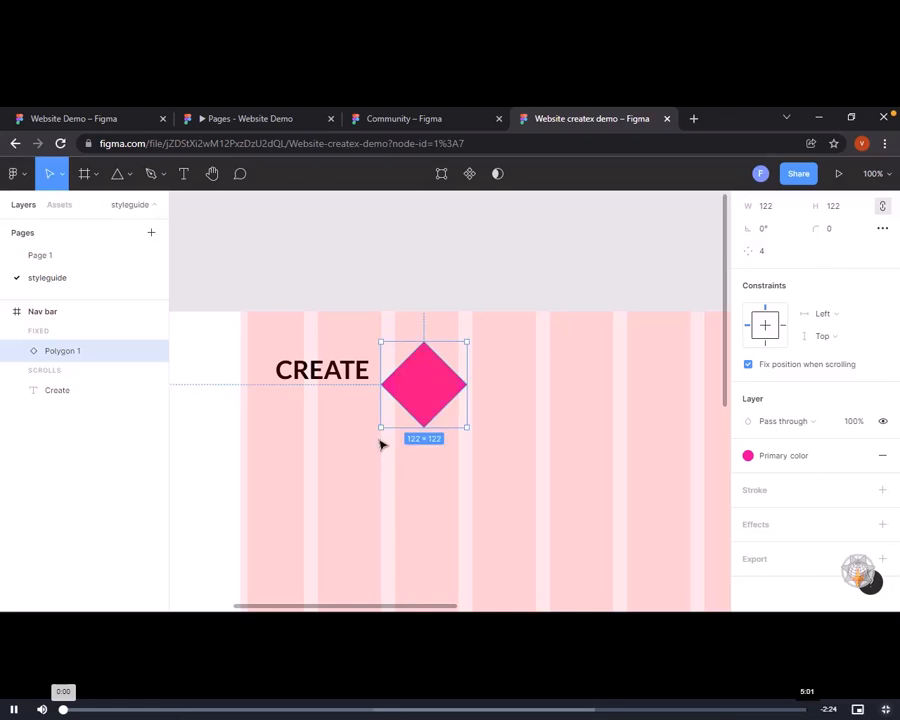
left_click_drag(420, 410, 420, 395)
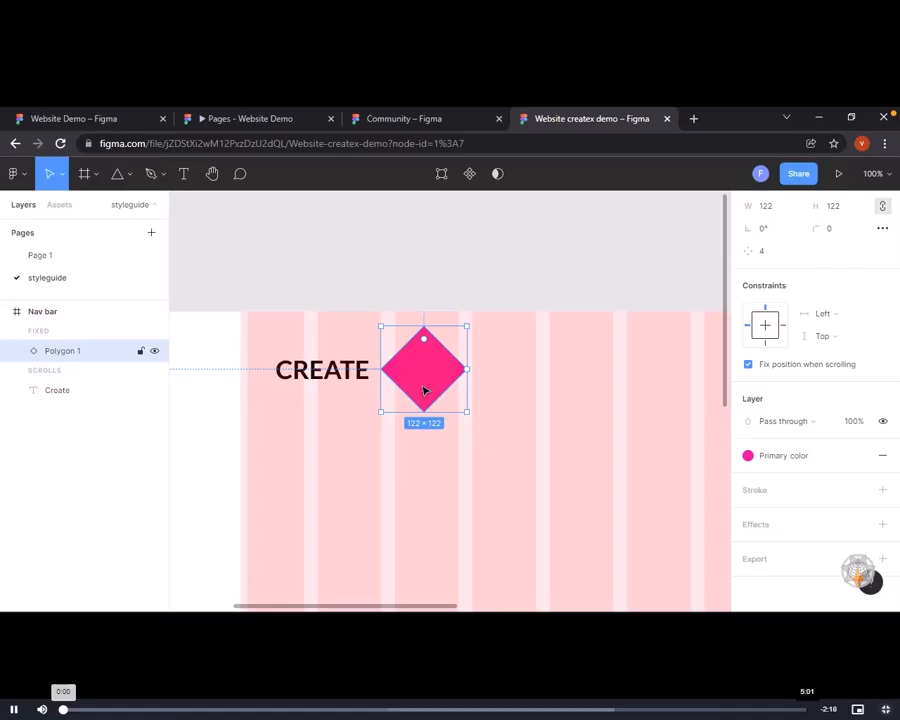
Step: Delete the diamond's left vertex to leave an open chevron path
double_click(424, 390)
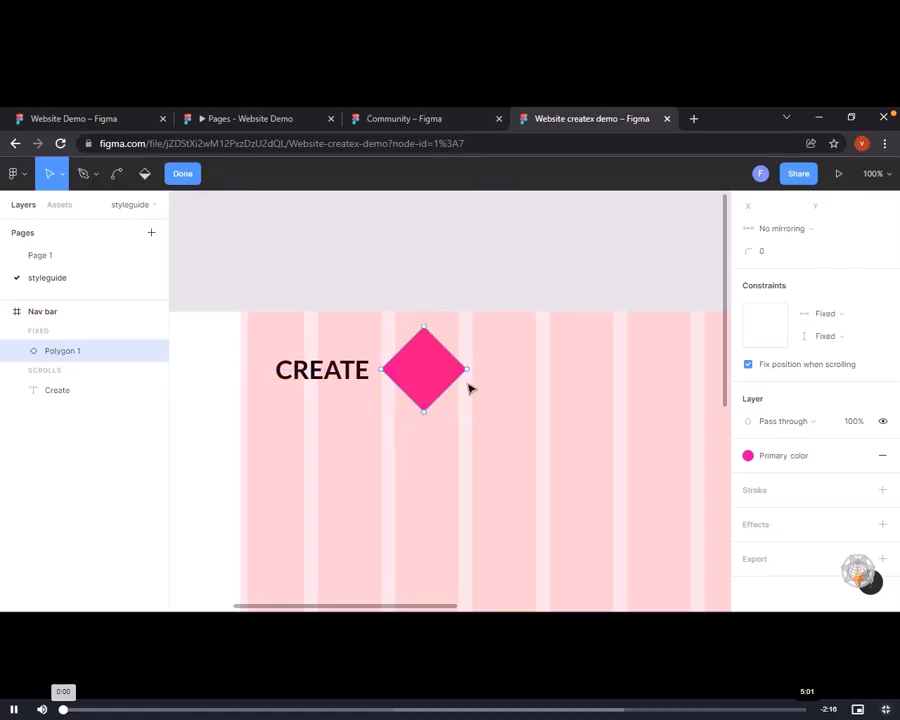
left_click(382, 370)
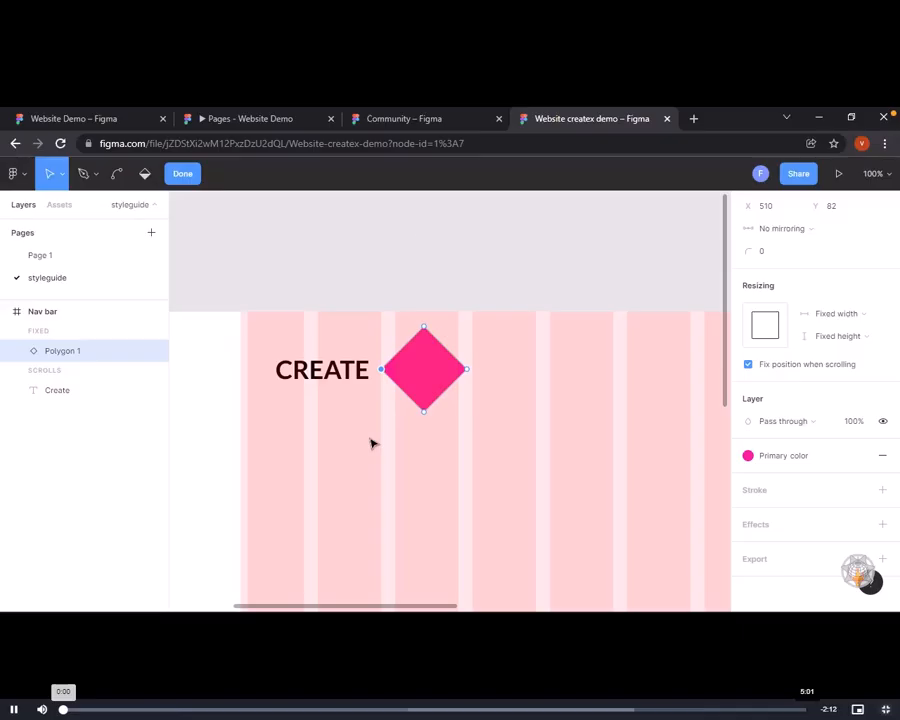
key("Delete")
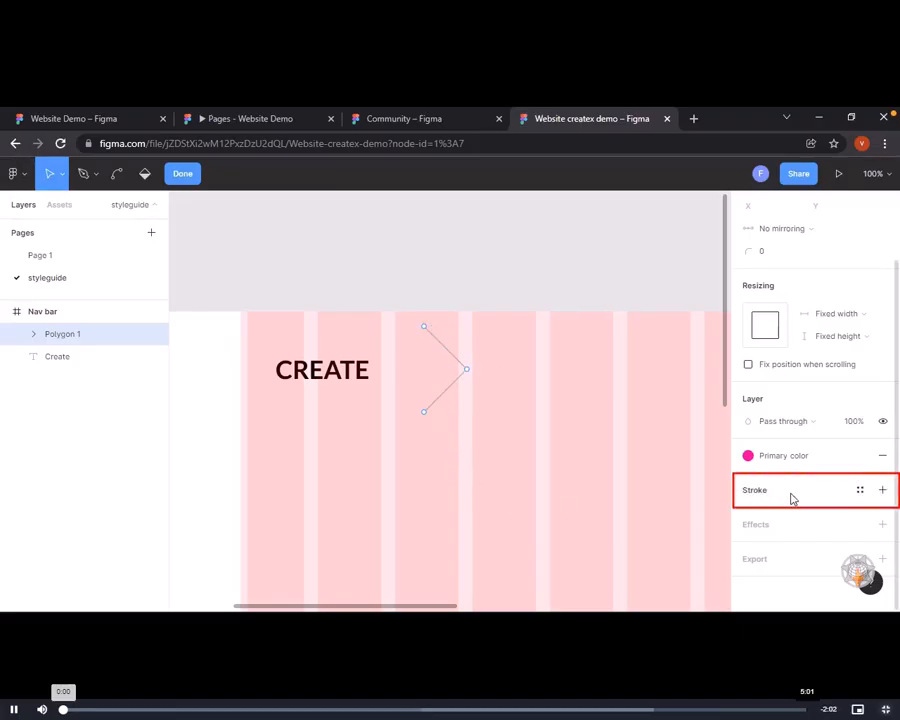
Step: Apply the Primary color style to the chevron's stroke and set the stroke weight to 20
left_click(861, 492)
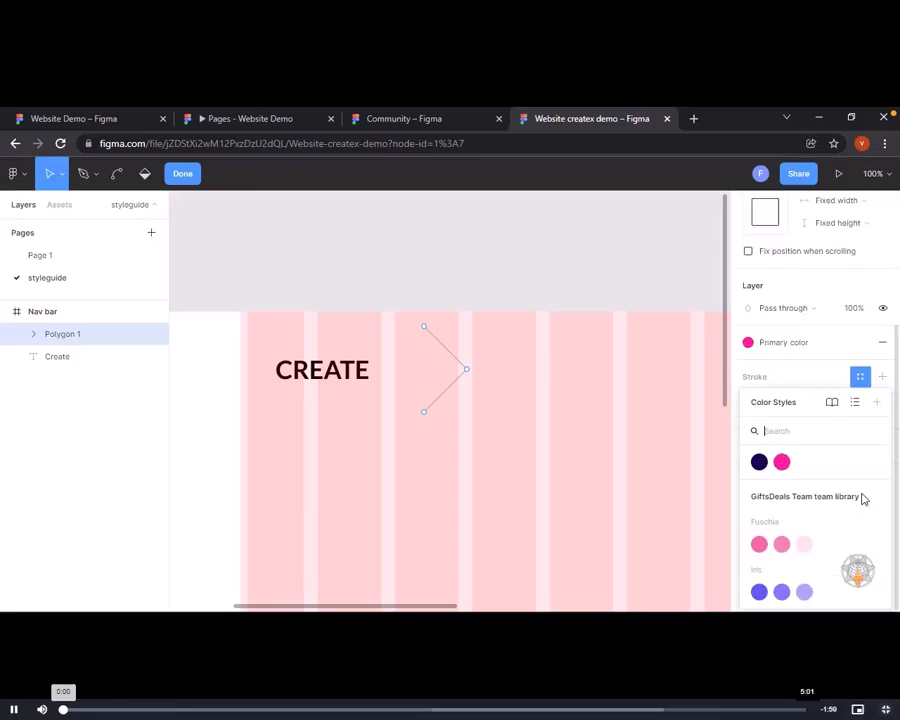
left_click(783, 464)
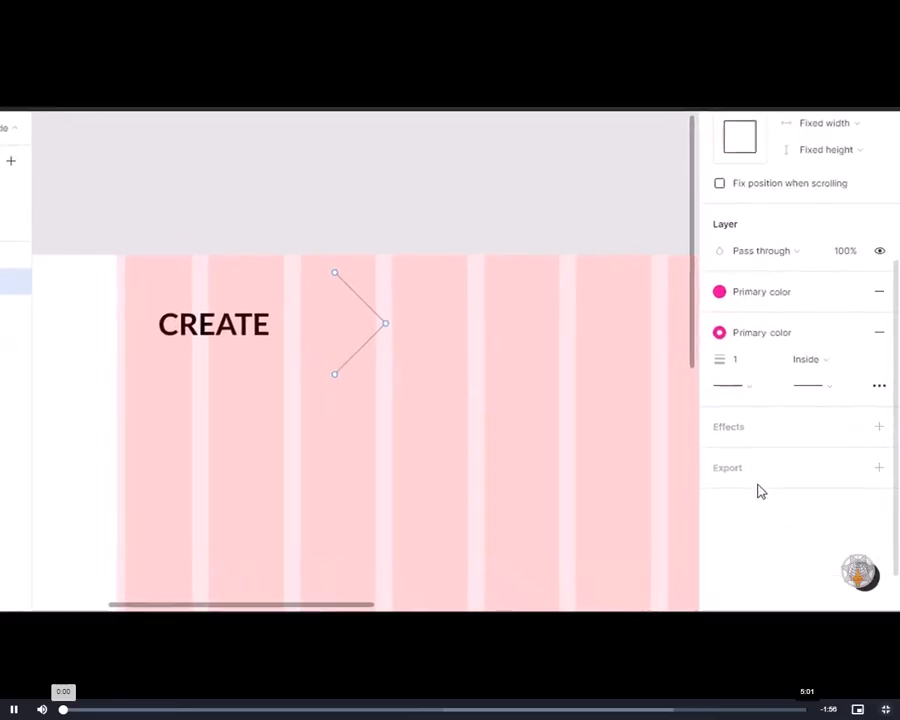
left_click(721, 358)
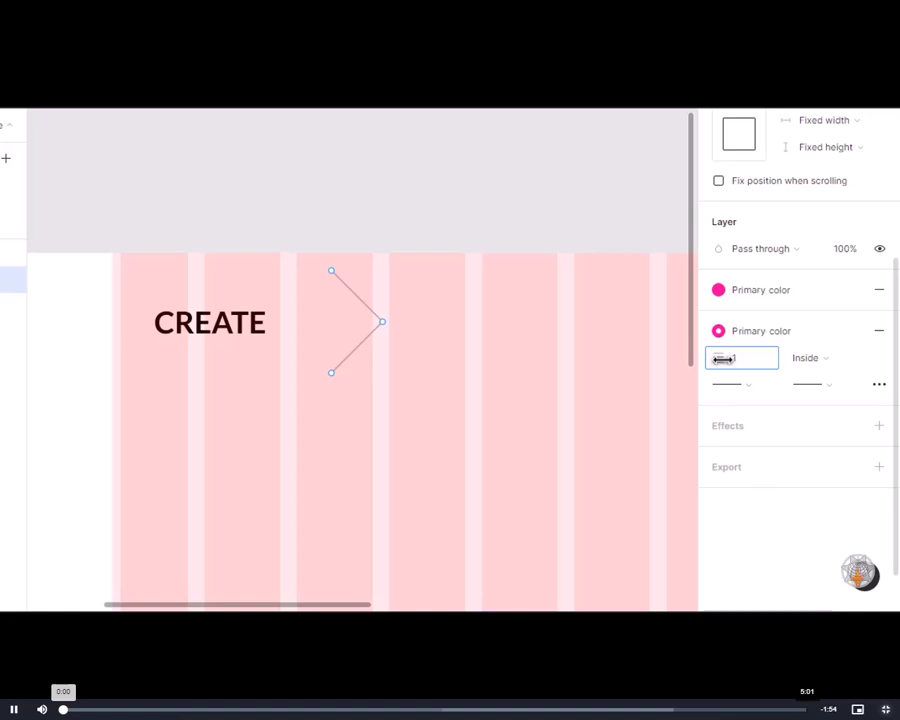
left_click_drag(722, 358, 741, 356)
left_click(740, 363)
type("20")
key("Return")
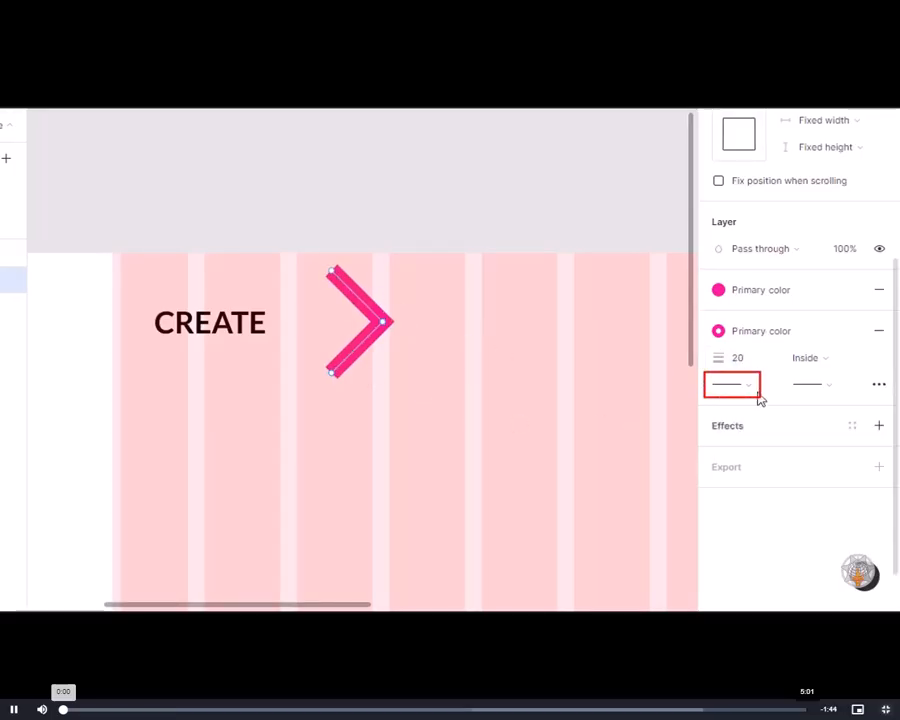
Step: Give the chevron's stroke round end caps and a round join, and remove the chevron's fill
left_click(755, 388)
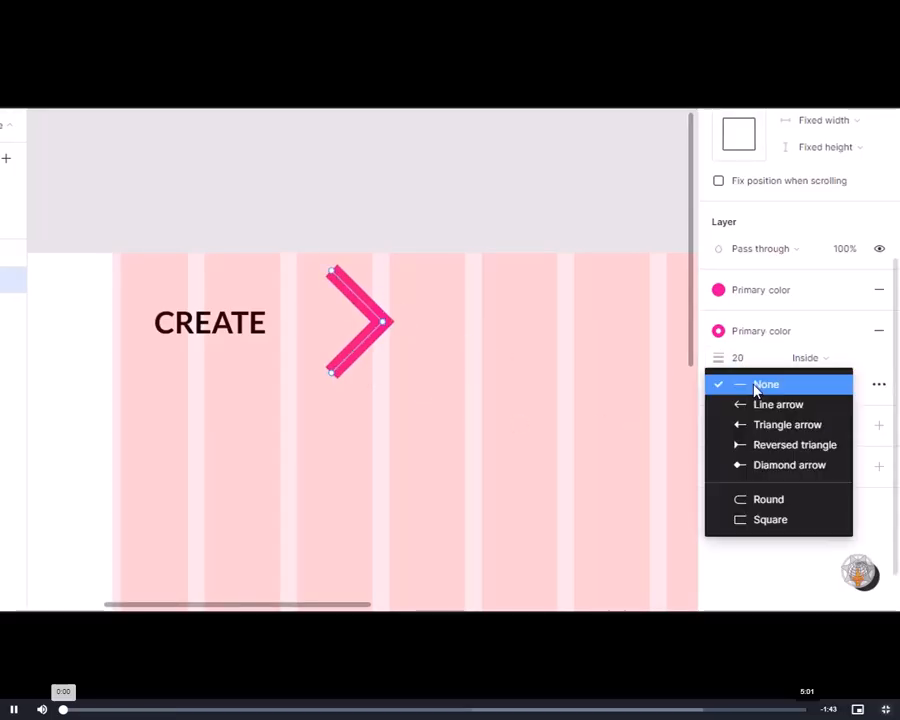
left_click(772, 502)
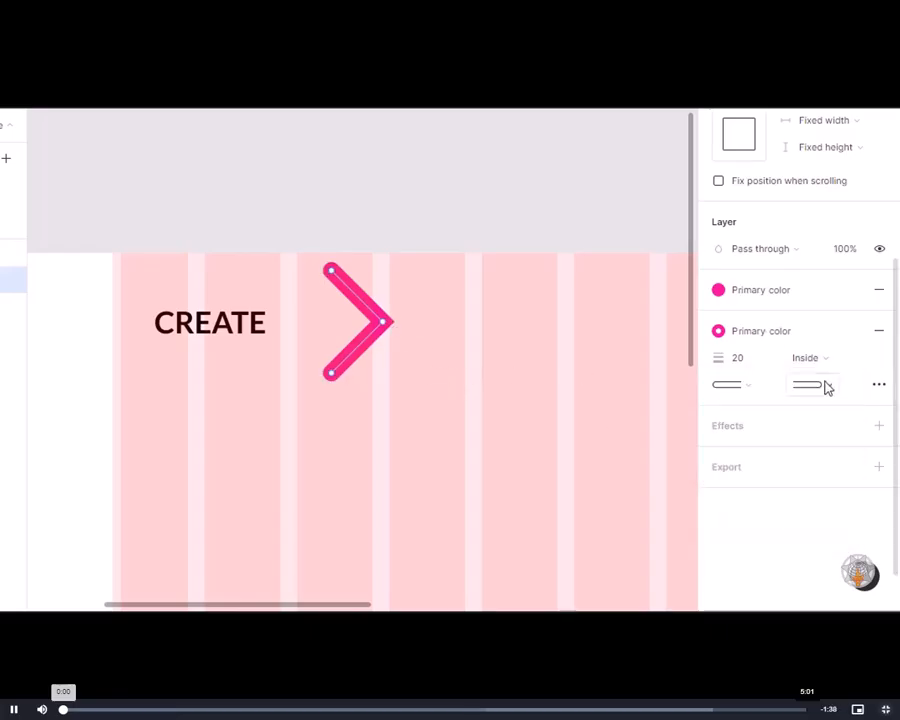
left_click(878, 388)
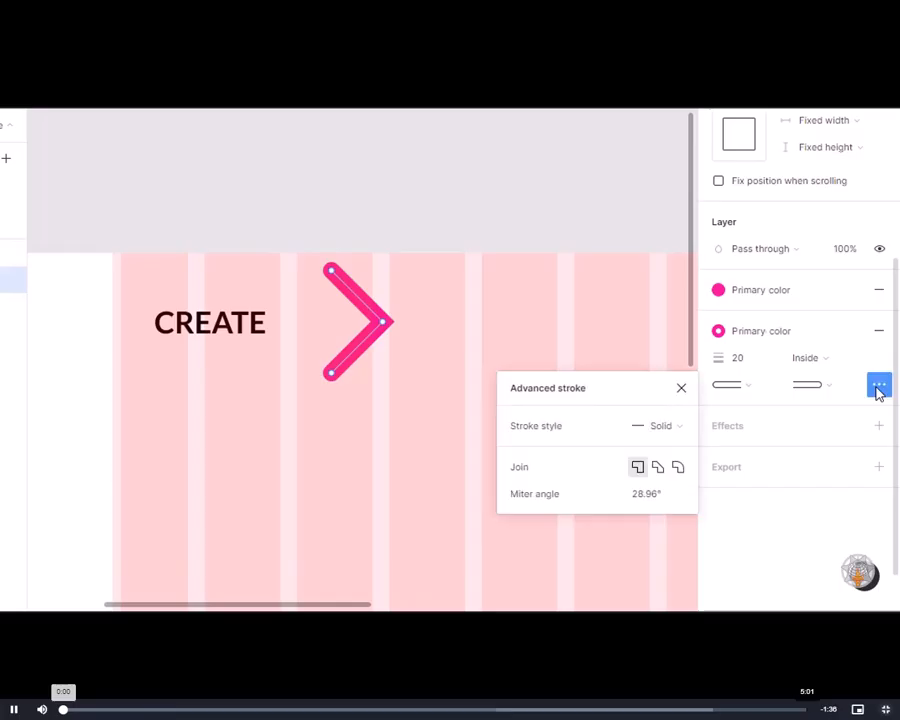
left_click(679, 468)
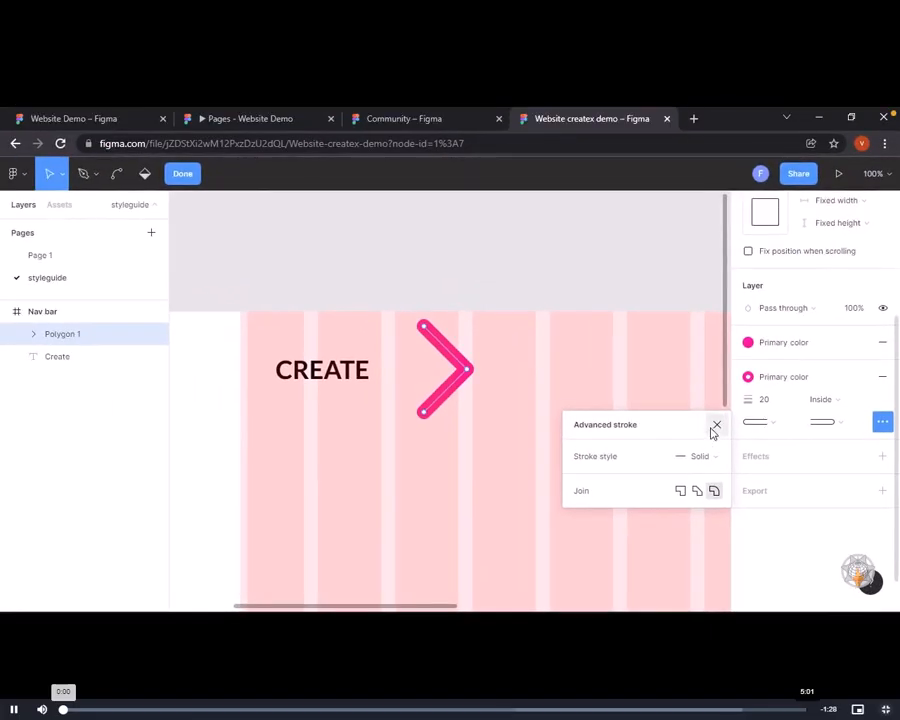
left_click(716, 425)
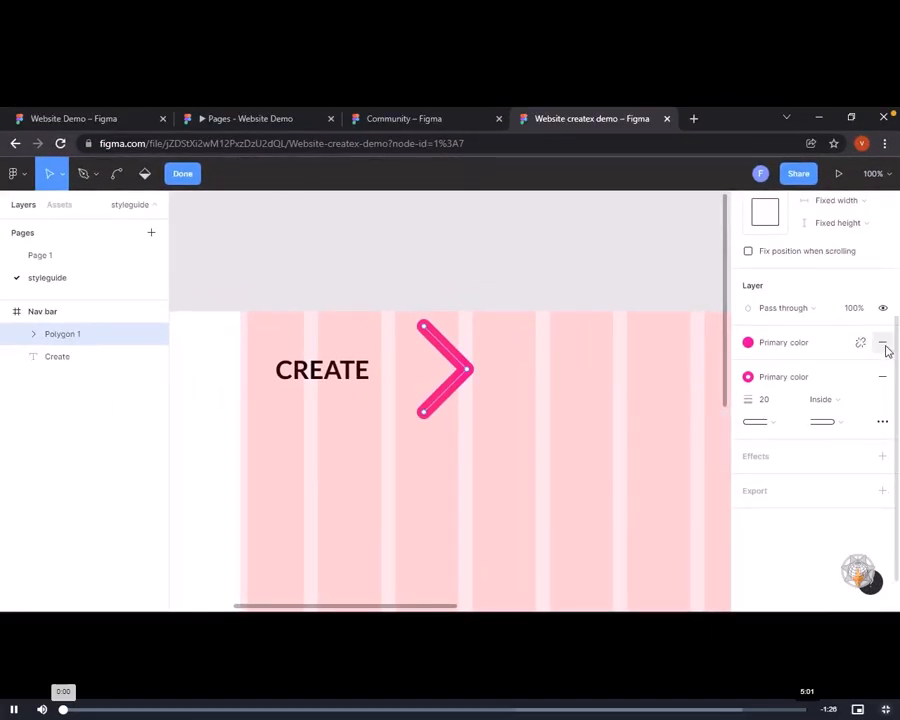
left_click(884, 345)
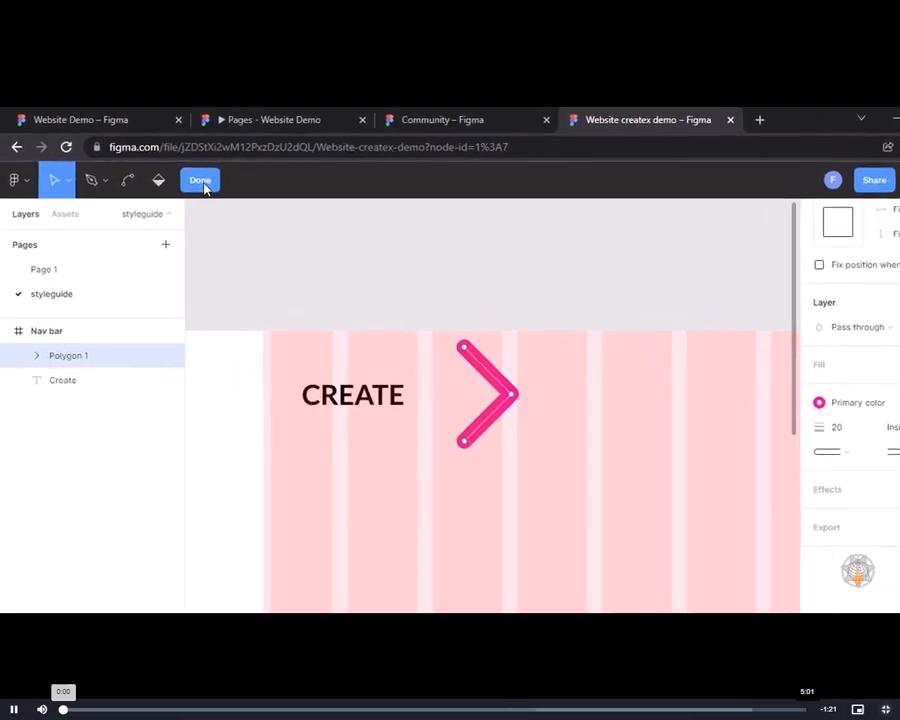
left_click(203, 188)
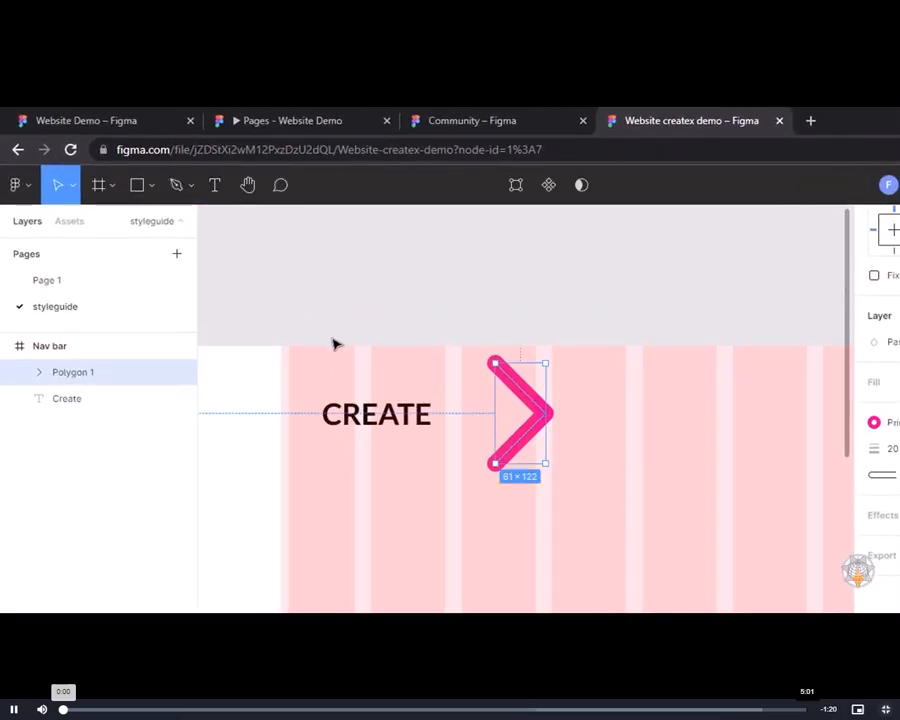
Step: Scale the chevron down proportionally to about 15 × 30 and place it just after the CREATE text
left_click_drag(533, 440, 508, 453)
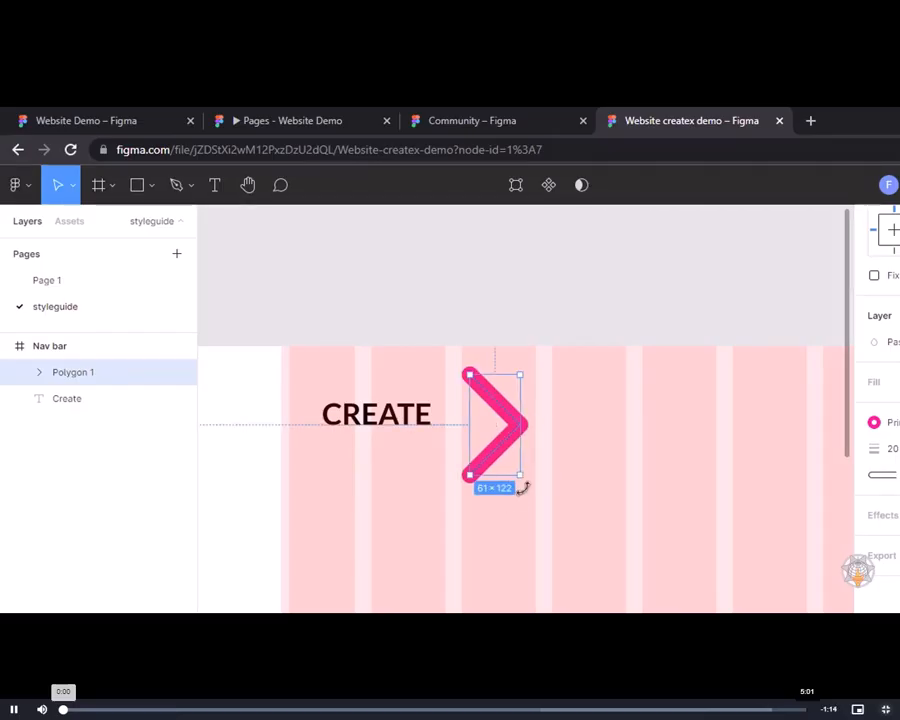
left_click(72, 190)
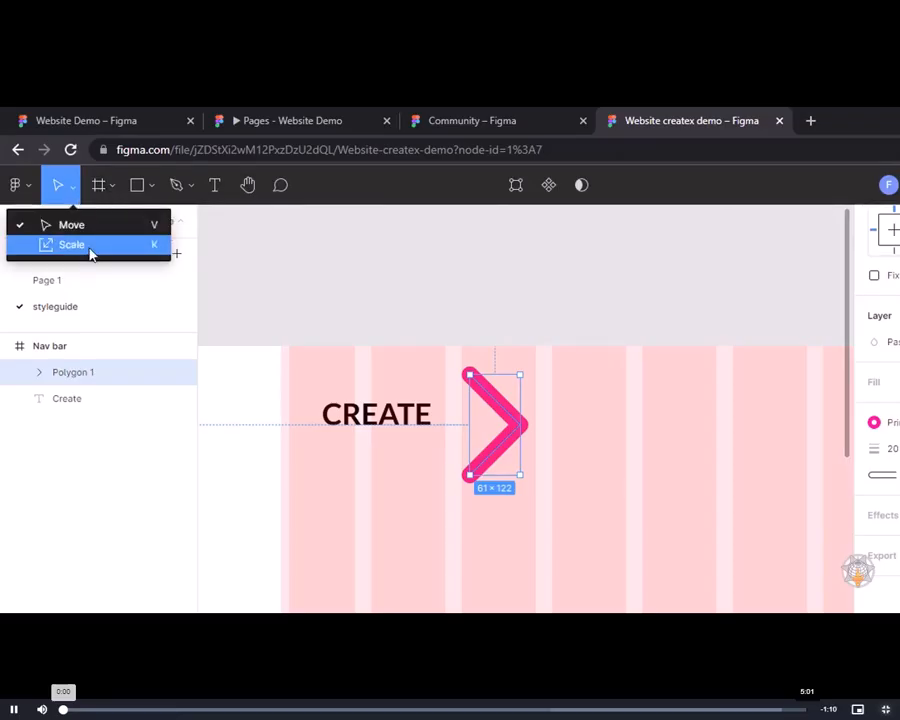
left_click(90, 253)
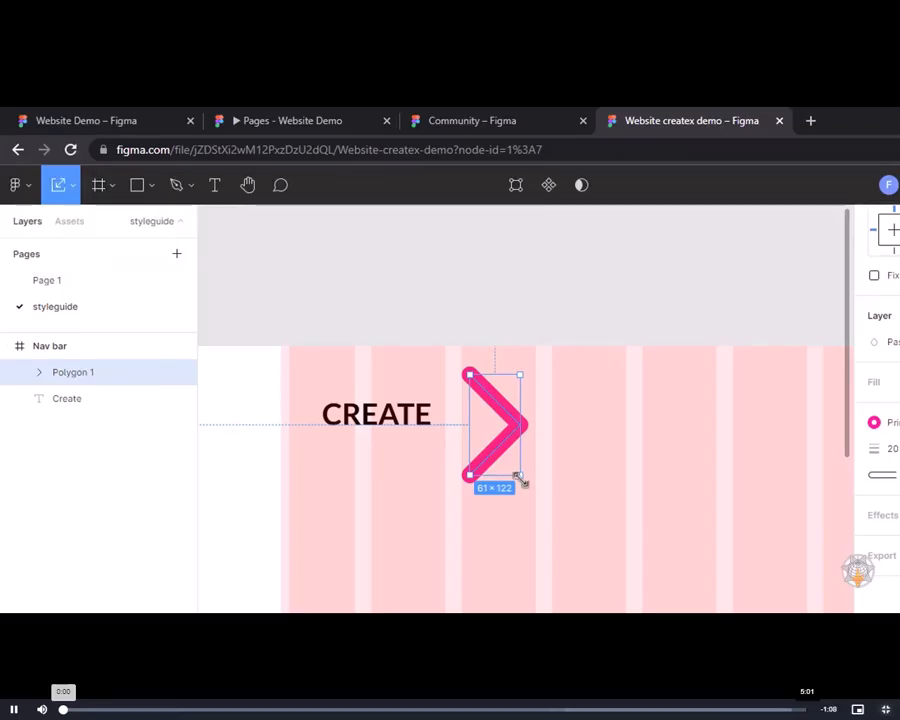
left_click_drag(518, 476, 494, 424)
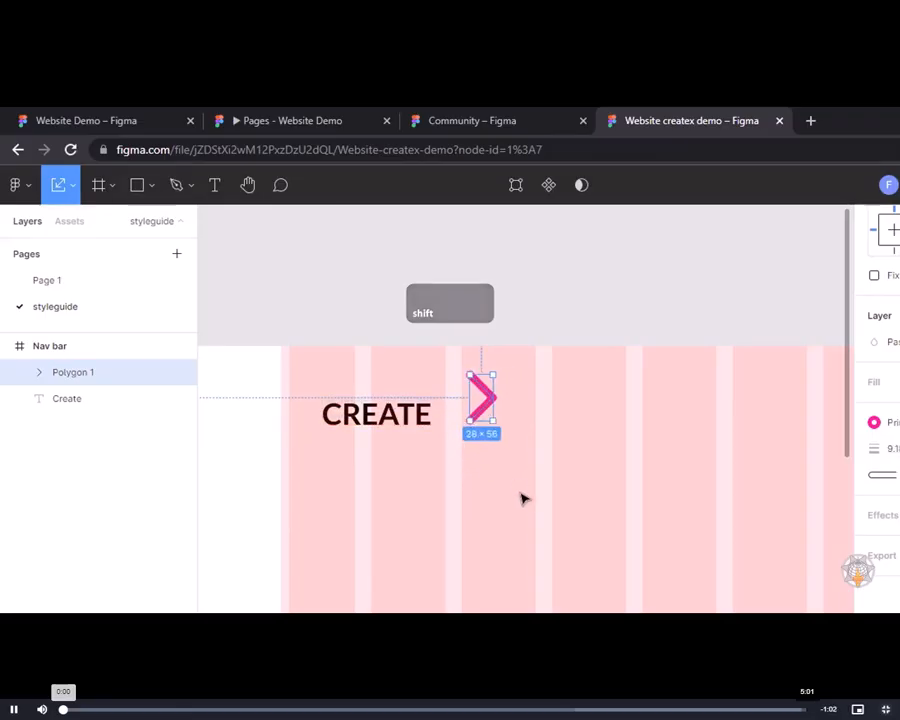
key("plus")
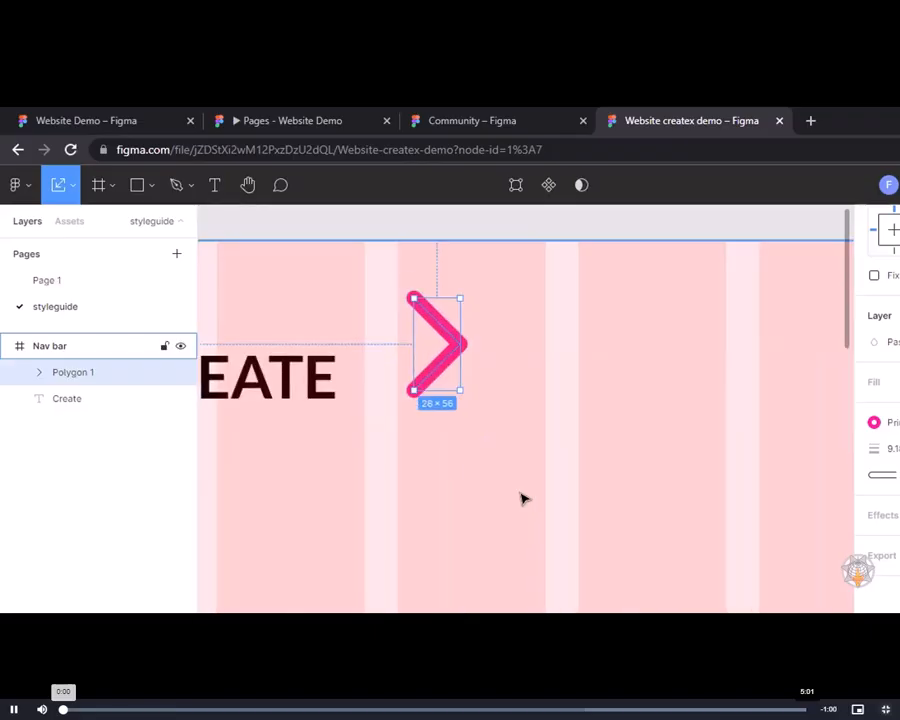
left_click_drag(410, 478, 554, 512)
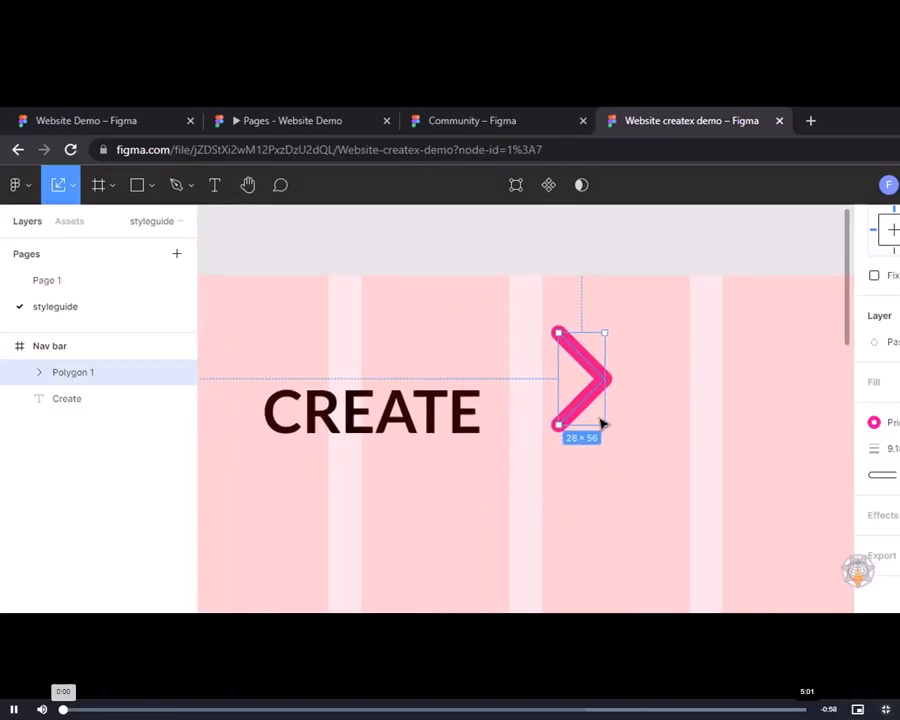
left_click_drag(587, 406, 516, 430)
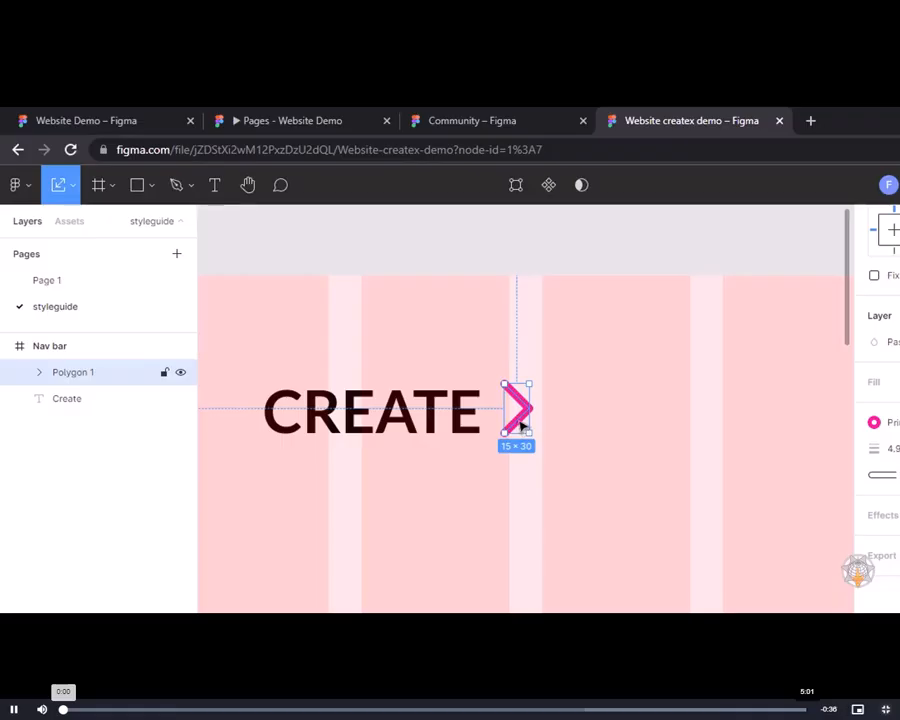
Step: Duplicate the chevron just beyond the original, flip the copy horizontally and align it level with the original to form an X
key("alt")
left_click_drag(519, 426, 567, 428)
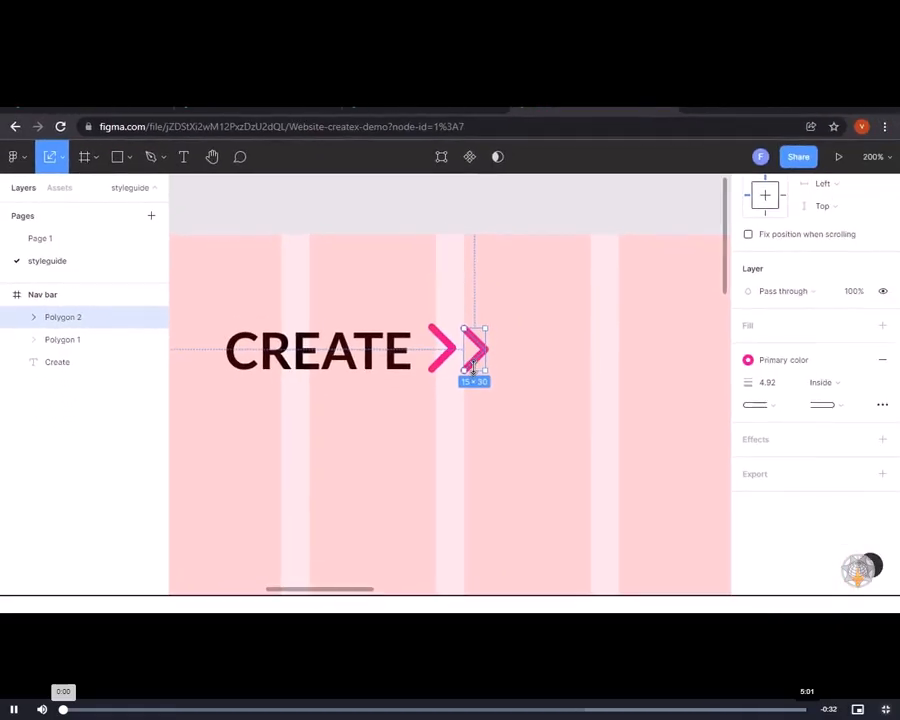
right_click(479, 369)
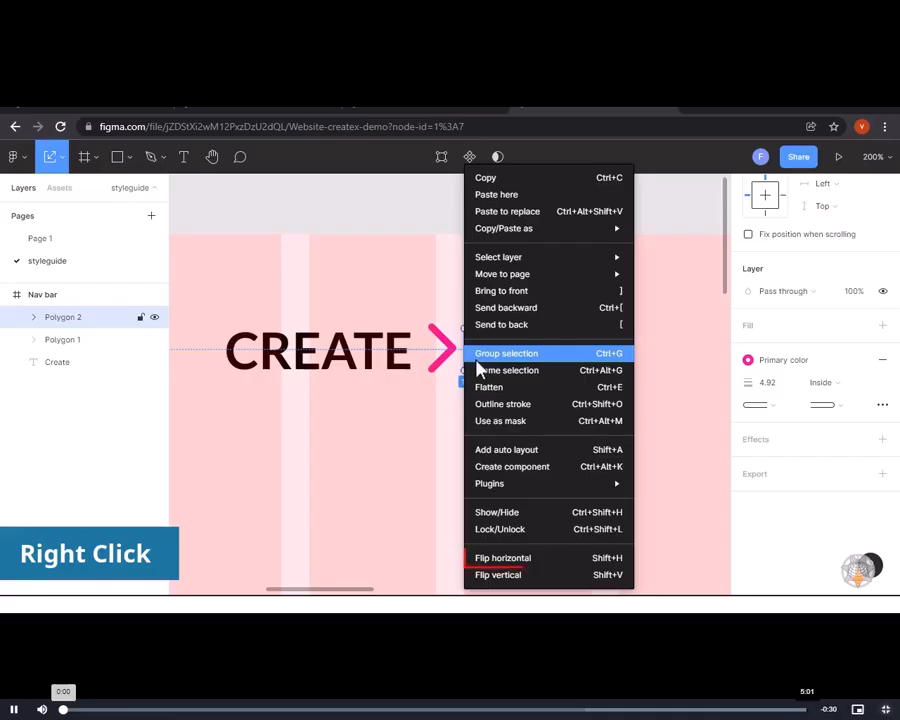
left_click(489, 559)
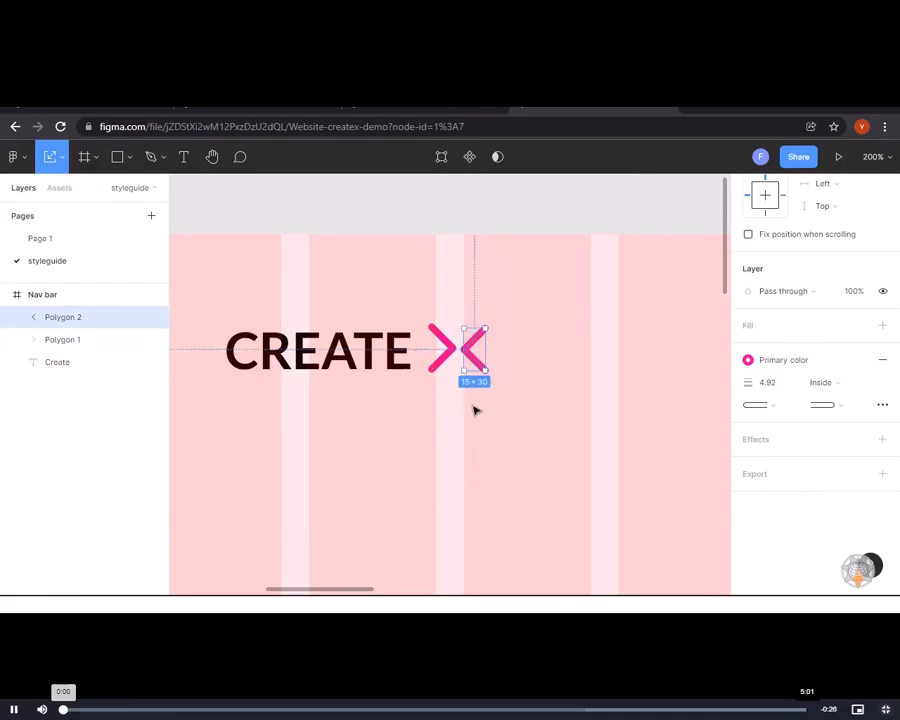
left_click(484, 363)
left_click(471, 362)
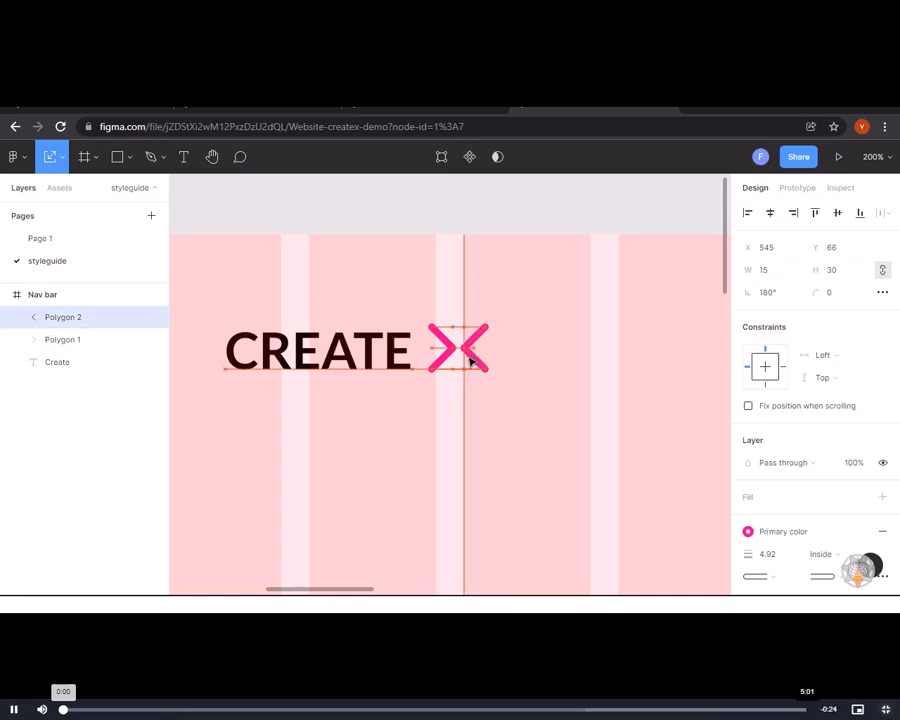
left_click(466, 432)
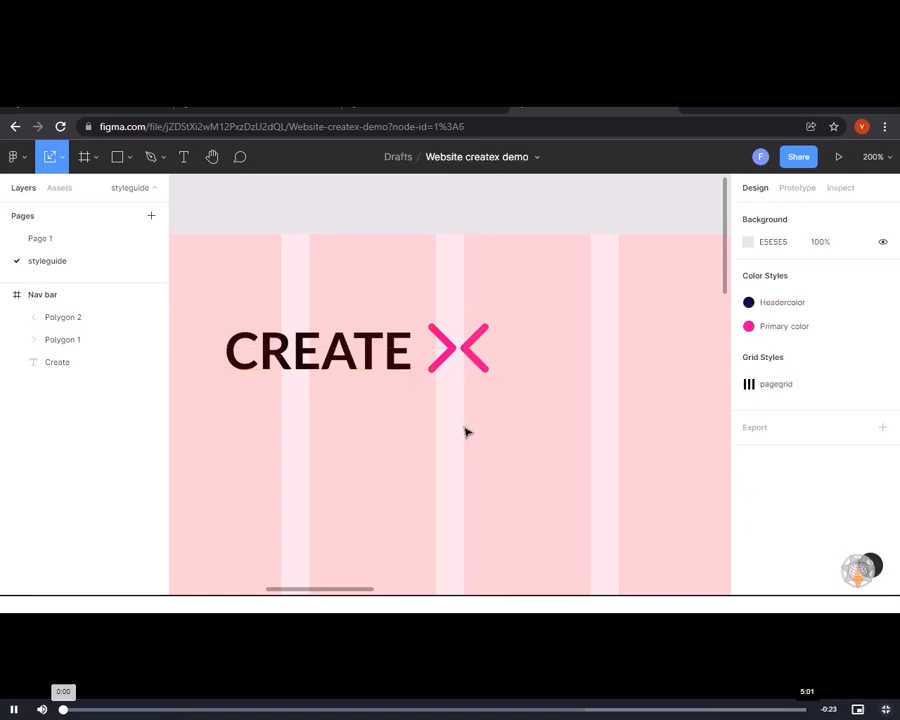
Step: Convert both chevrons' strokes to outlines and move the pair closer to the CREATE text
left_click(446, 366)
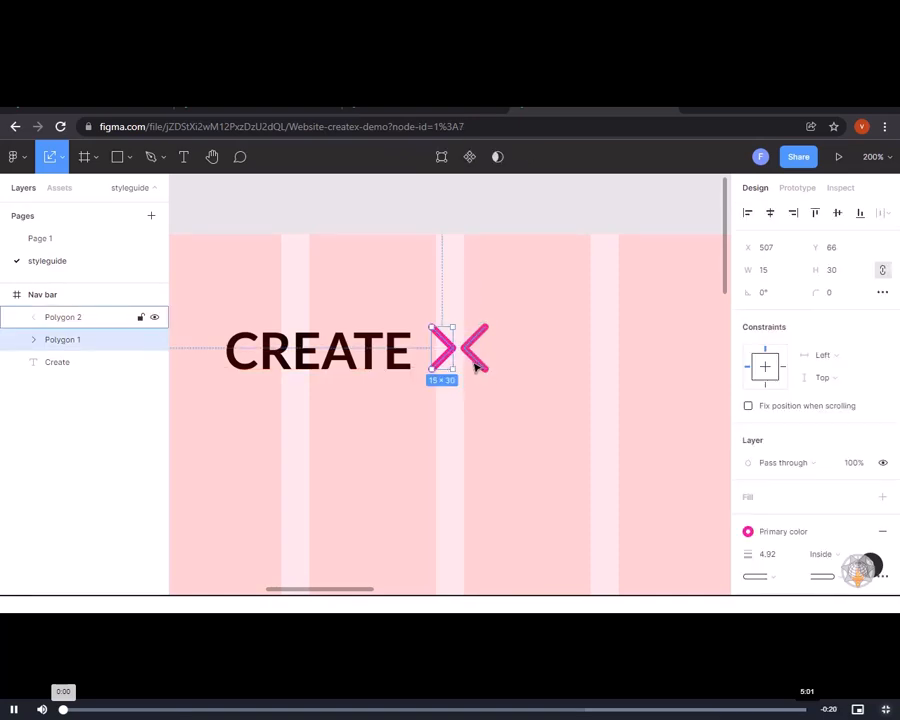
left_click(63, 317, "shift")
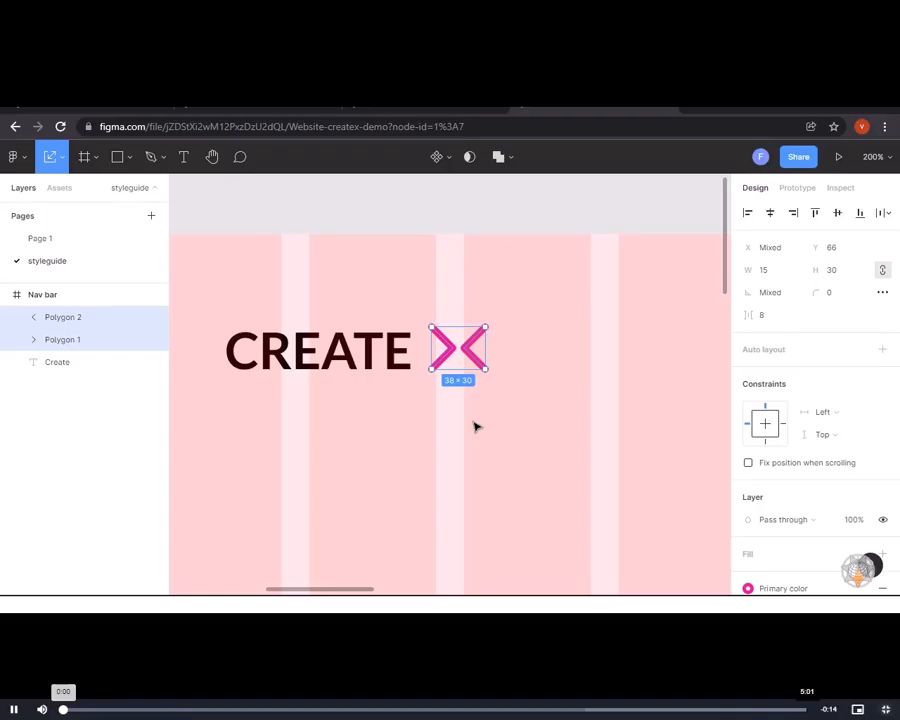
right_click(466, 358)
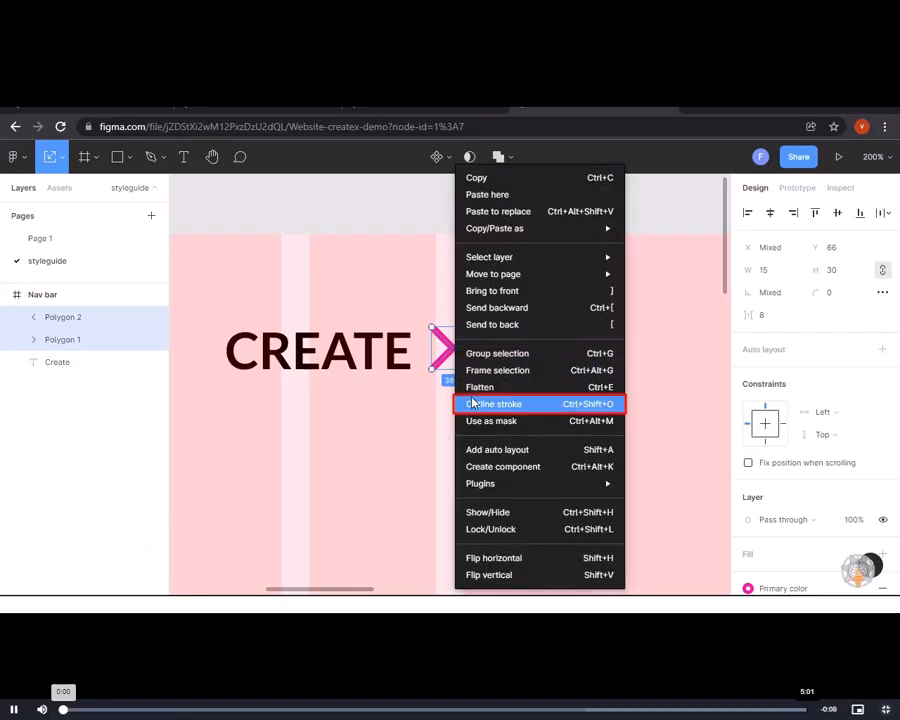
left_click(474, 403)
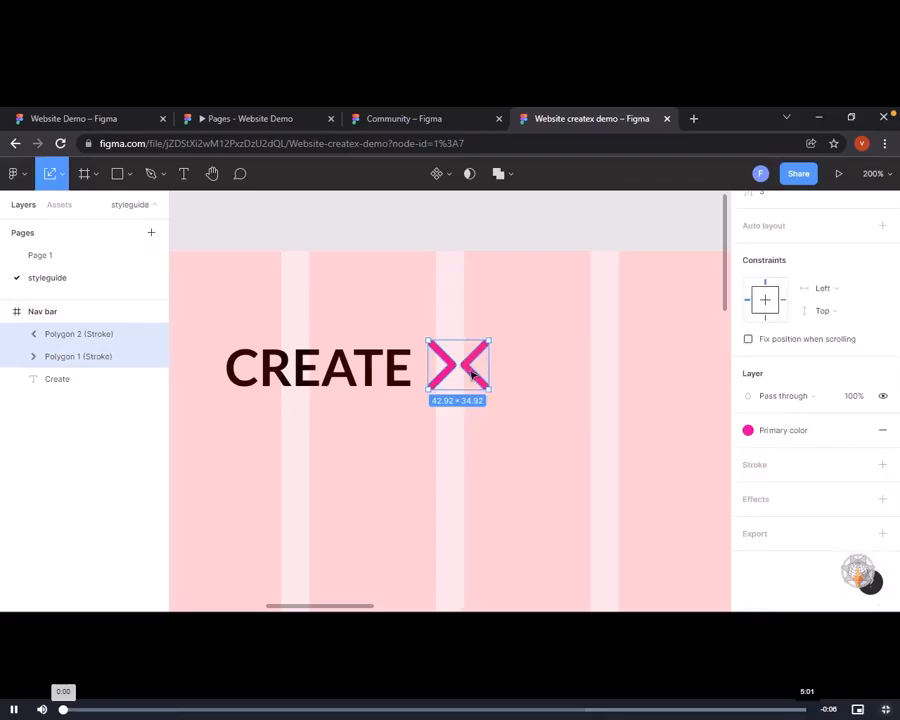
left_click_drag(468, 355, 464, 374)
left_click(498, 537)
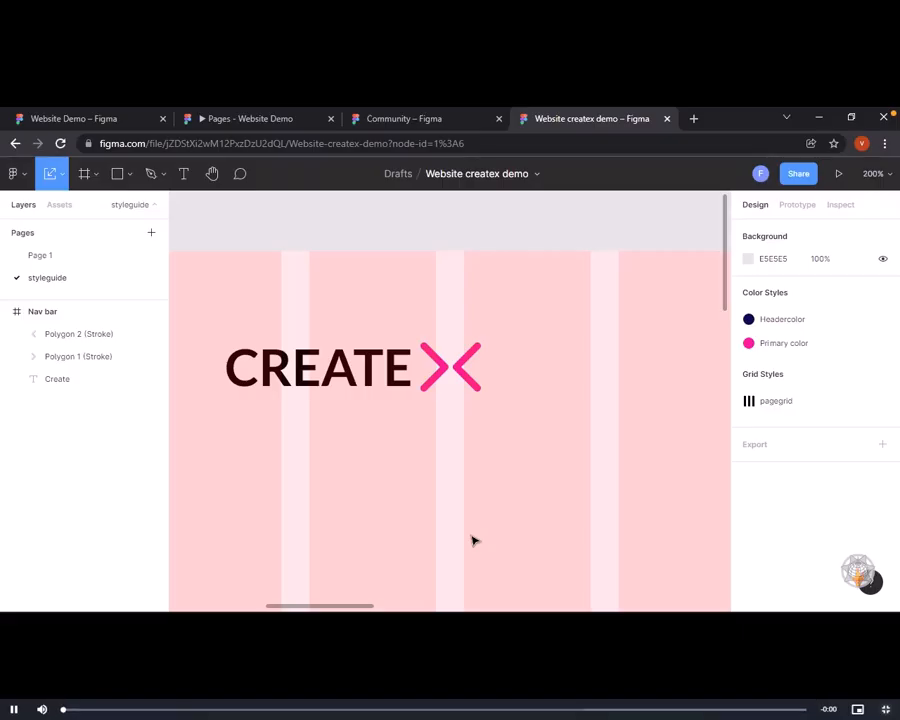
Step: Return to the MKCL ERA Live content viewer and play the "How to create logo variations" lesson video in full screen
key("Escape")
left_click(112, 483)
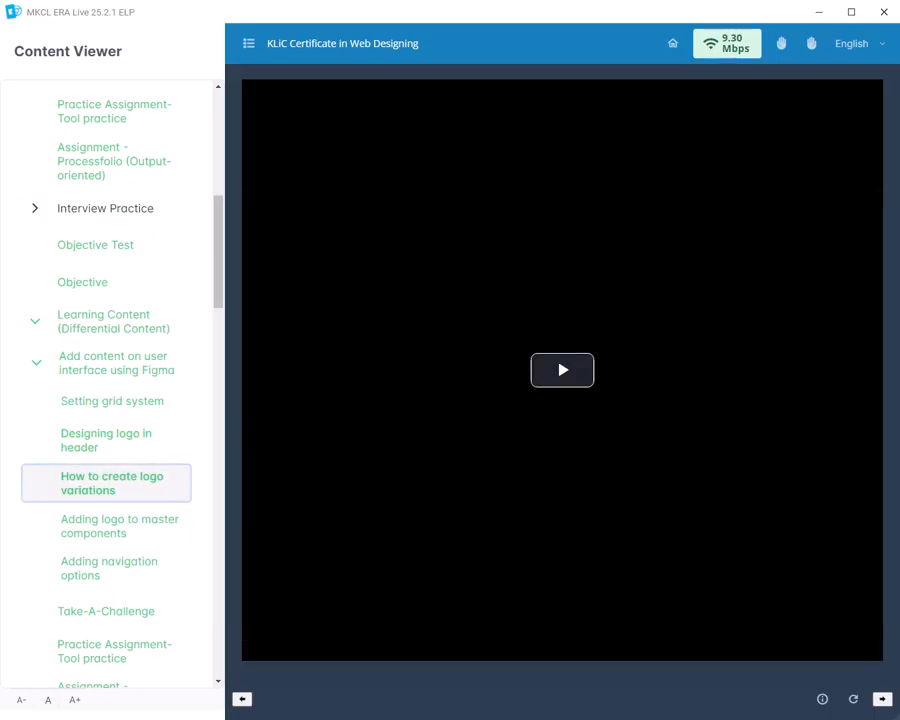
left_click(562, 370)
left_click(870, 649)
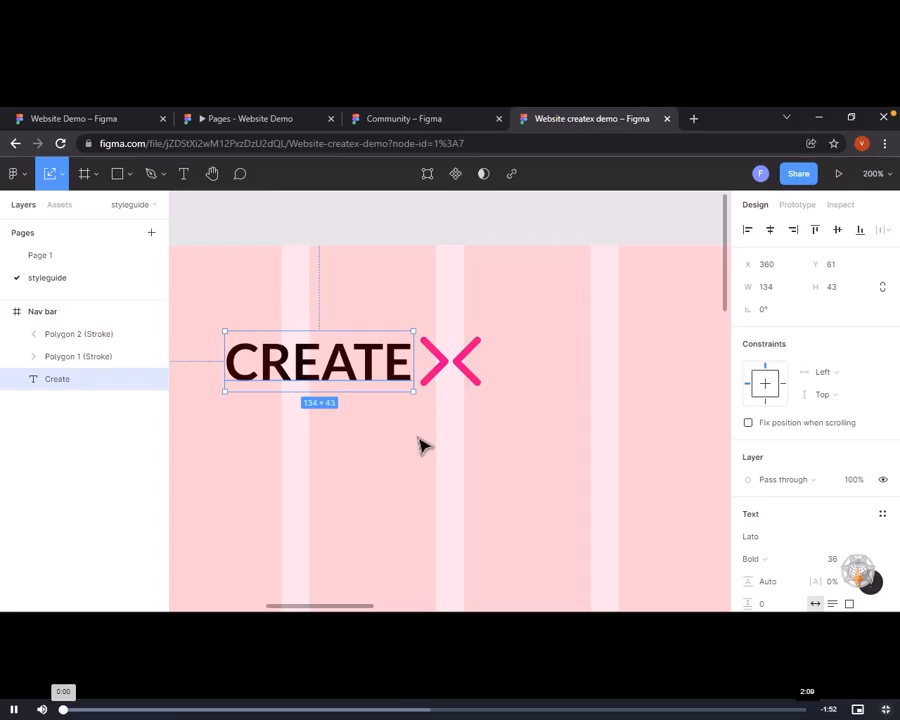
Step: Group the two outlined chevrons, and group them together with the CREATE text
left_click(430, 419)
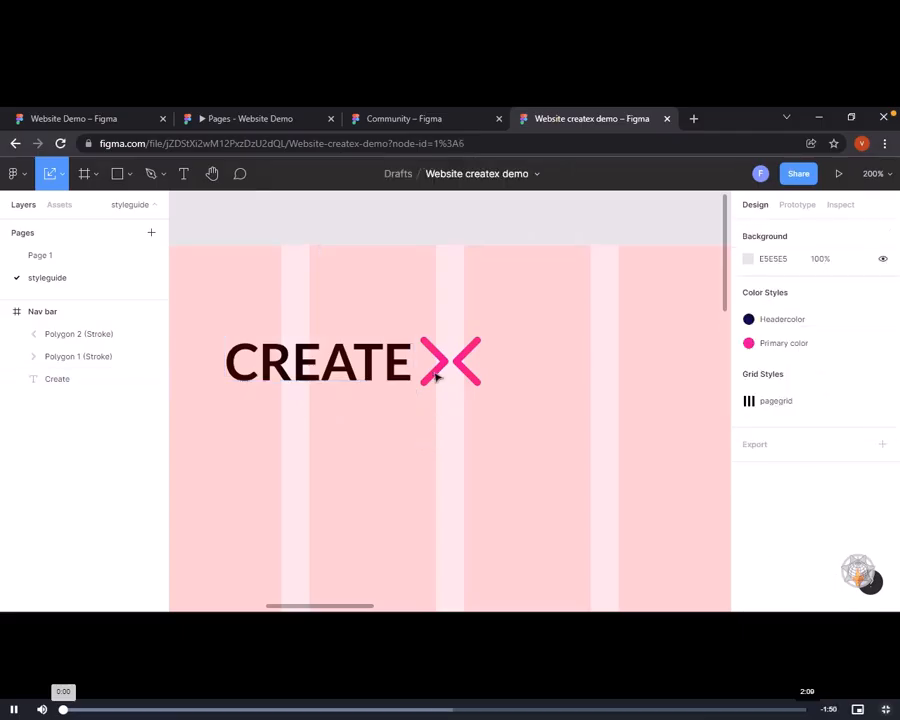
left_click(435, 372)
left_click(472, 375, "shift")
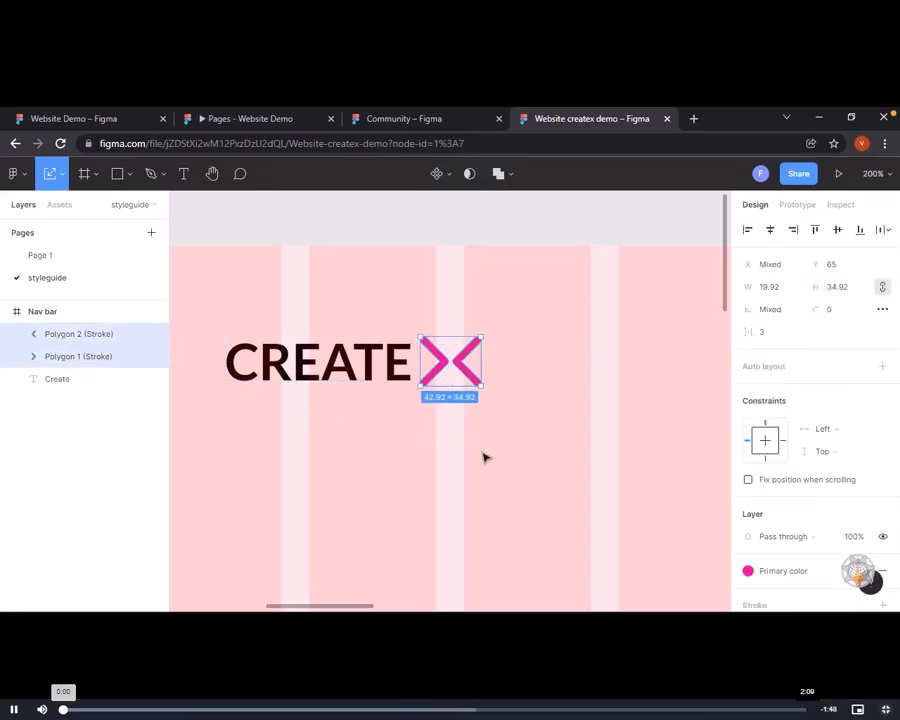
key("ctrl+g")
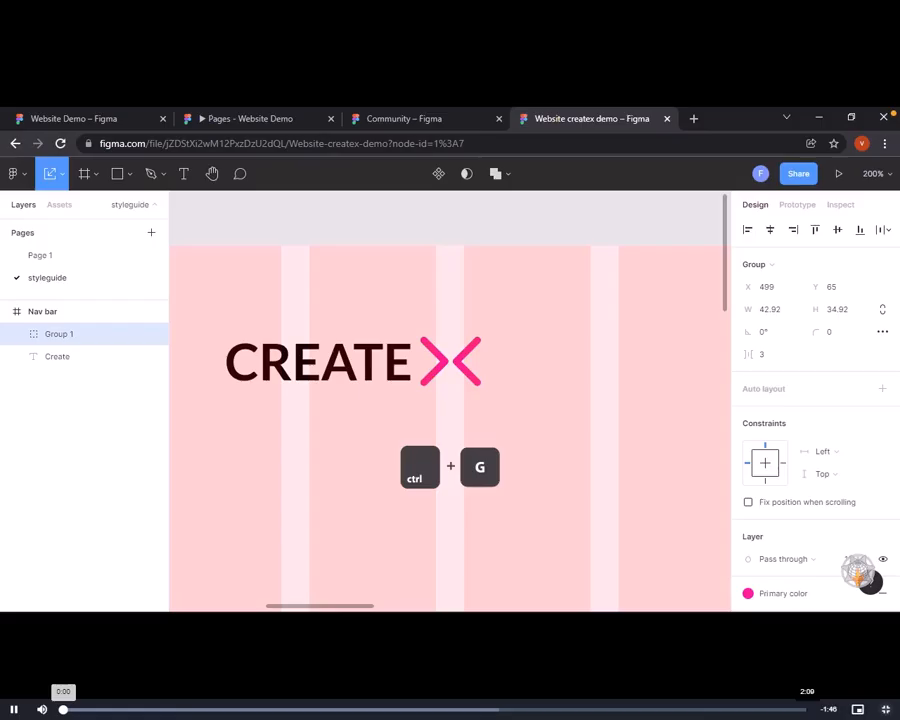
left_click(350, 380, "shift")
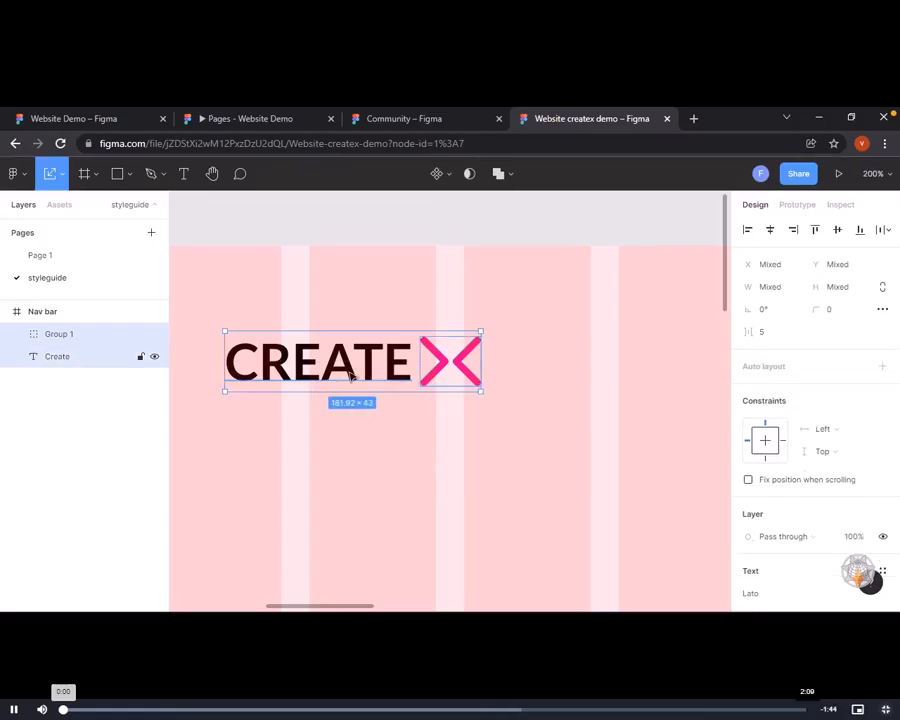
right_click(447, 369)
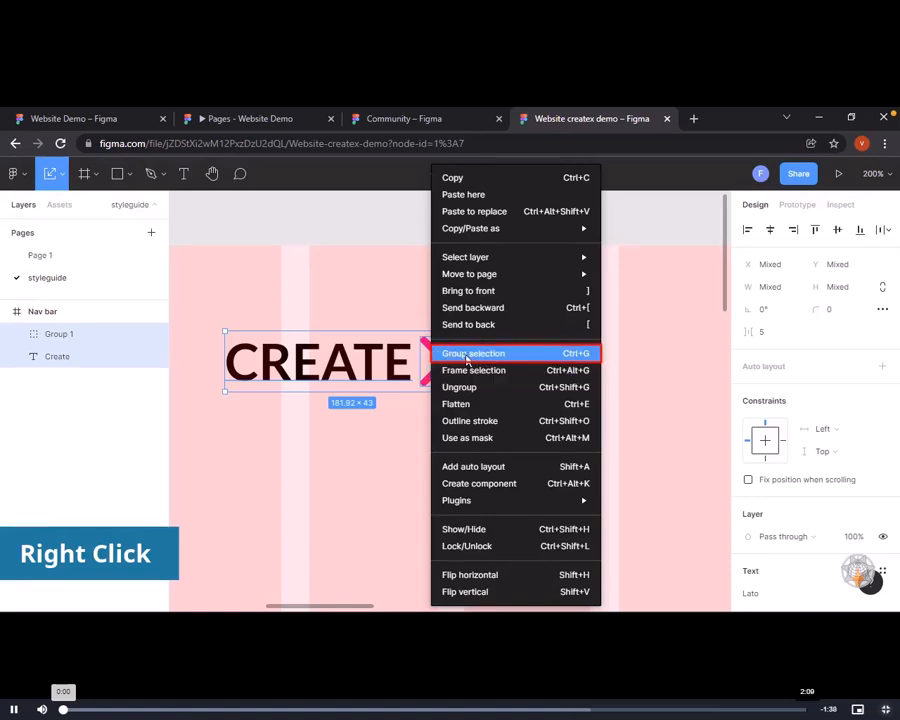
left_click(467, 355)
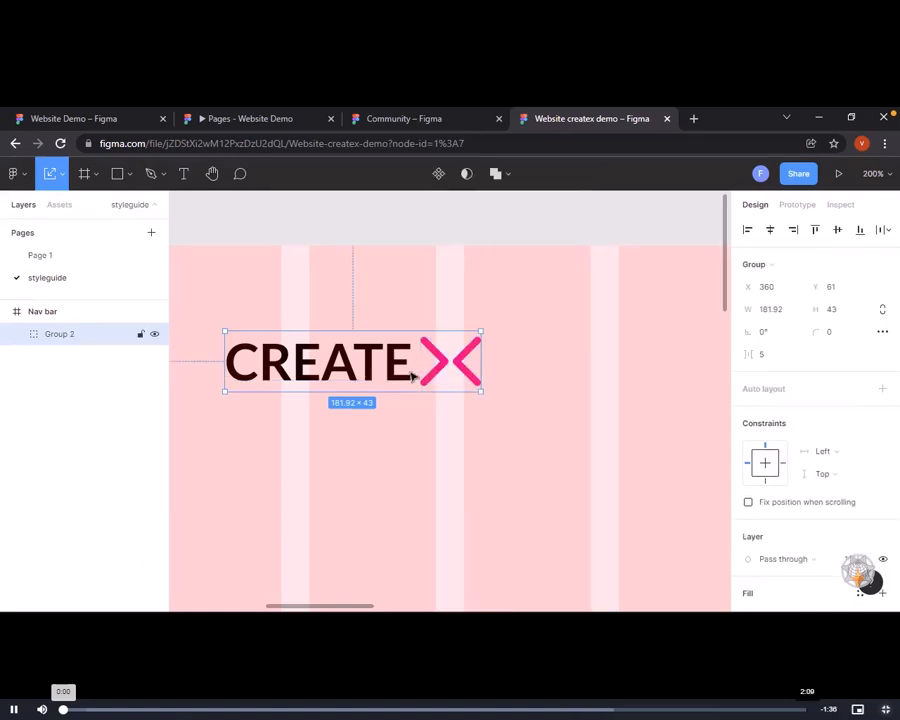
Step: Turn the grouped CREATE X logo into a component and rename it Logo
right_click(412, 376)
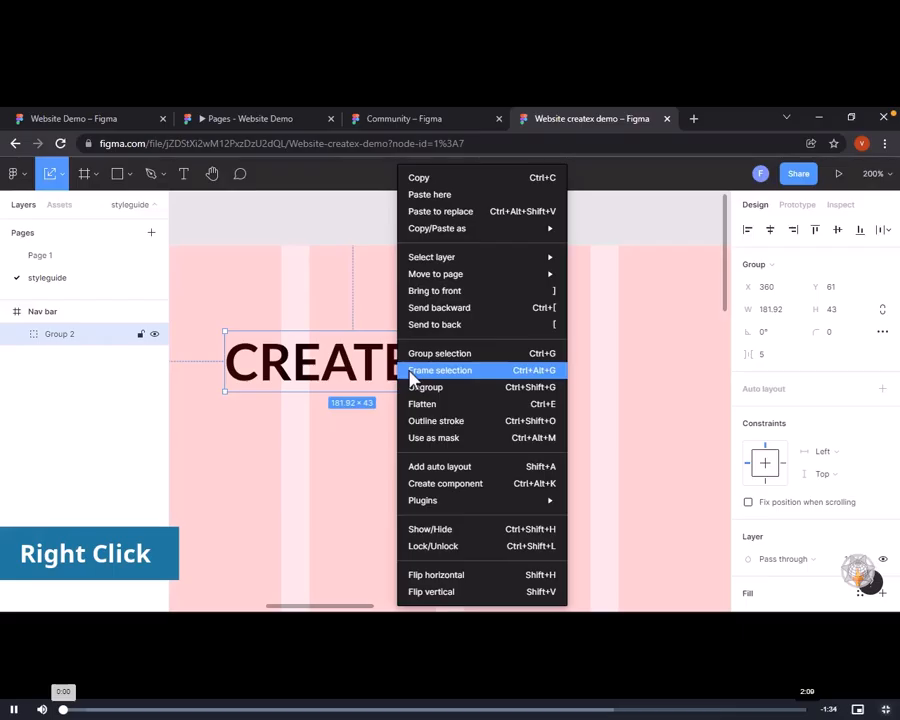
left_click(445, 486)
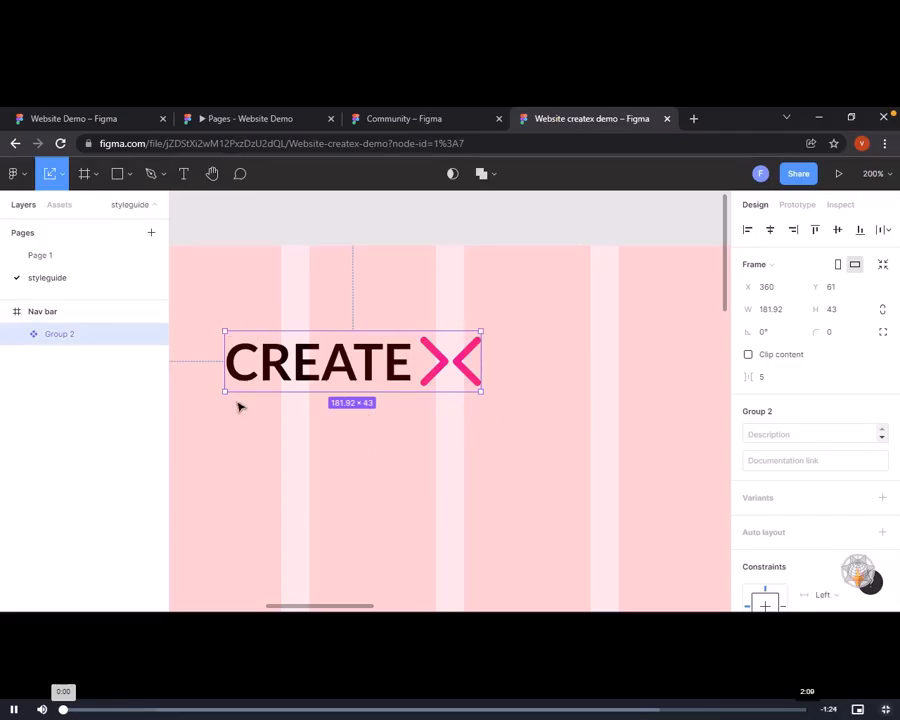
double_click(71, 339)
type("Logo")
key("Return")
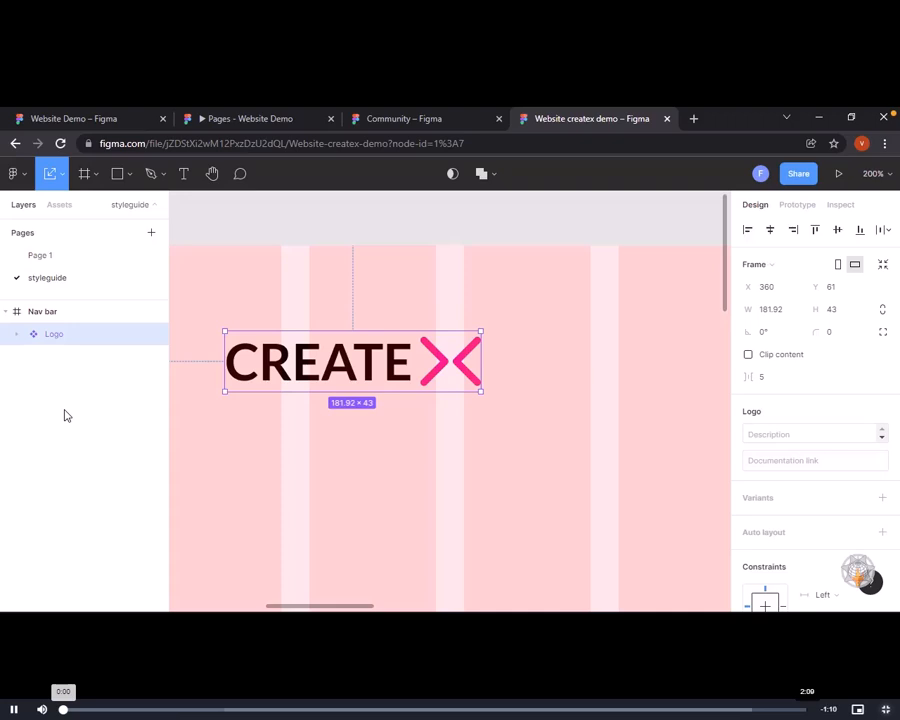
Step: Add a second variant to the Logo component and set its Property 1 value to White
scroll(772, 386, "down", 3)
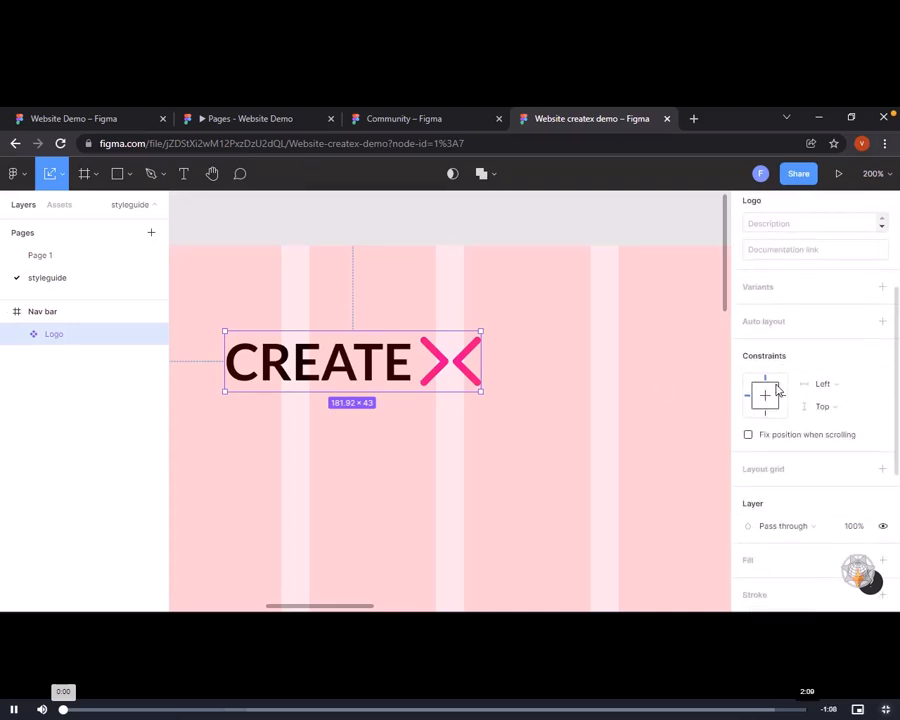
left_click(882, 290)
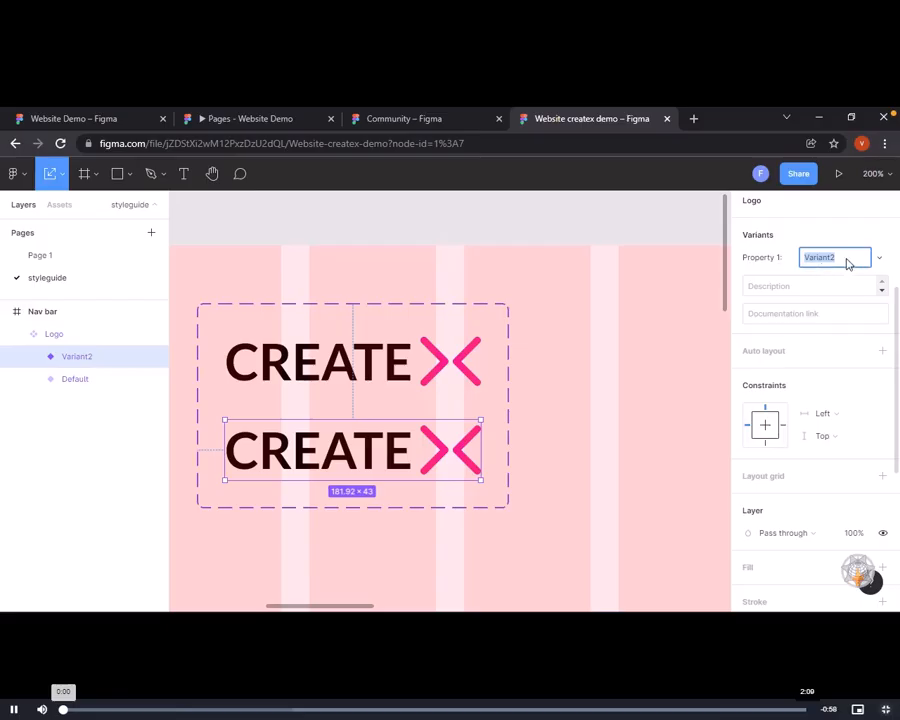
type("White")
key("Return")
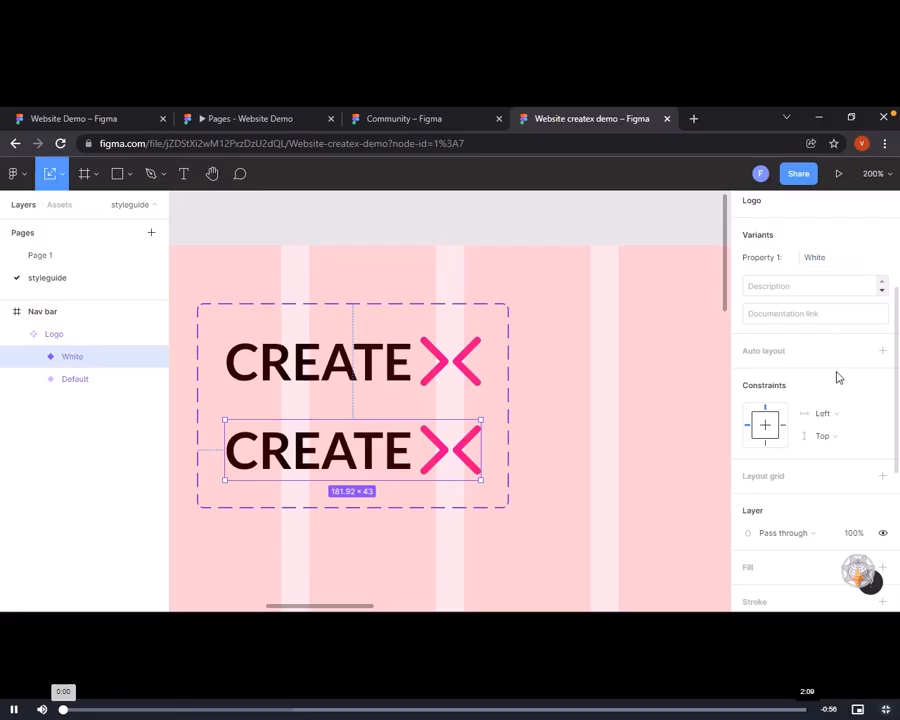
Step: Change the black CREATE text colour in the White logo variant to FFFFFF
scroll(838, 390, "down", 2)
scroll(838, 400, "down", 3)
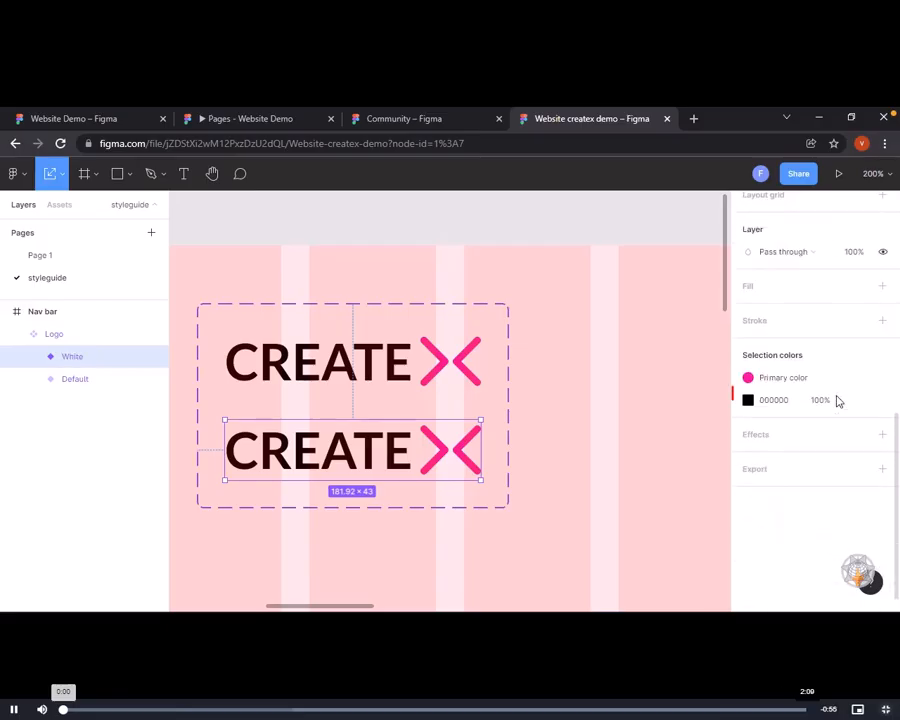
left_click(748, 400)
left_click_drag(562, 398, 557, 243)
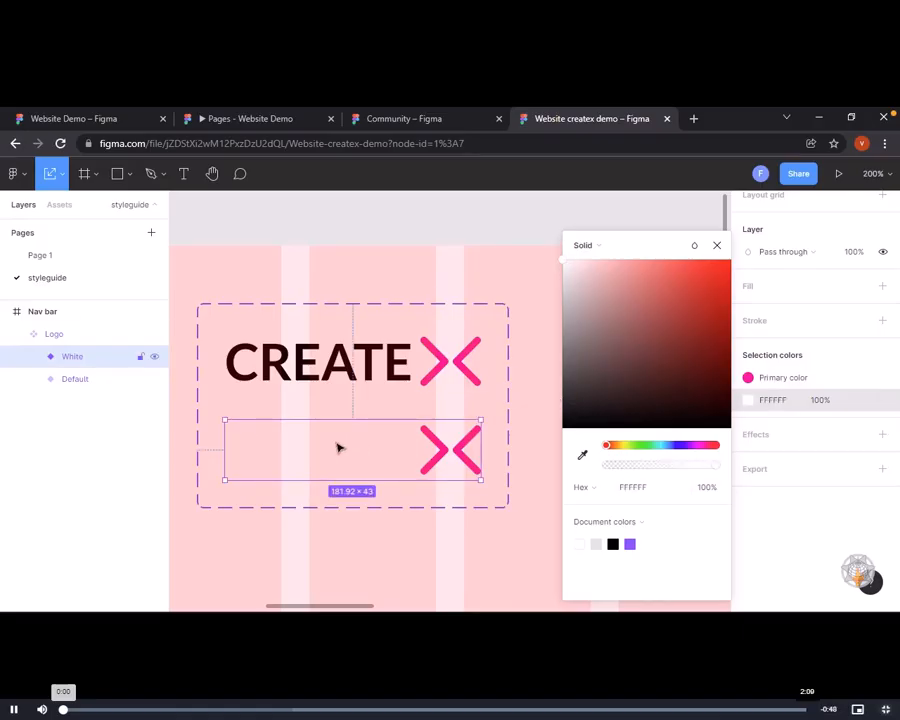
left_click(796, 340)
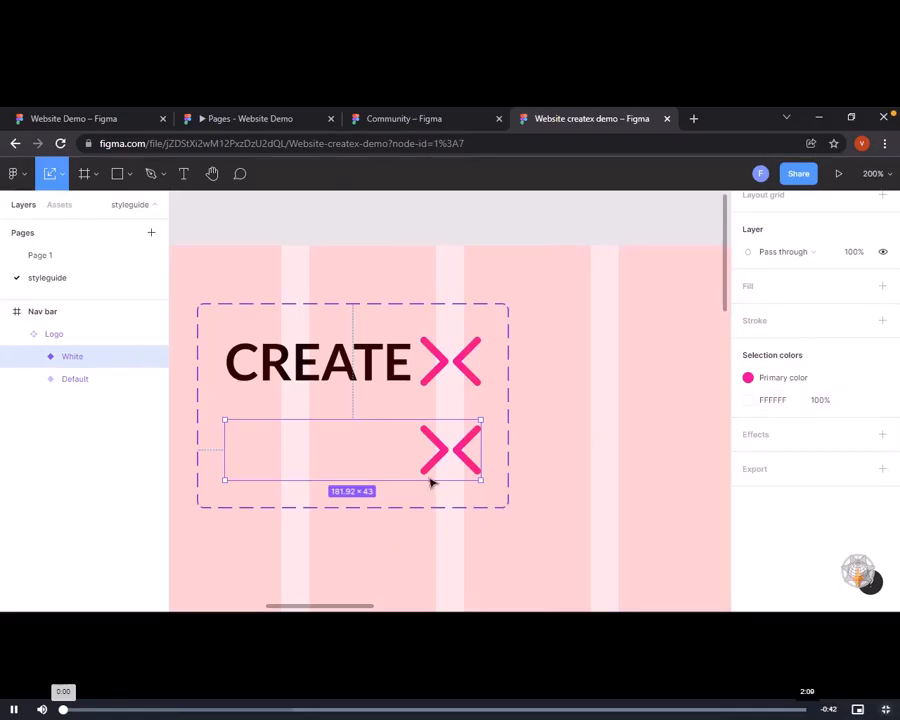
Step: Set the original Default logo variant's Property 1 value to Black
left_click(75, 378)
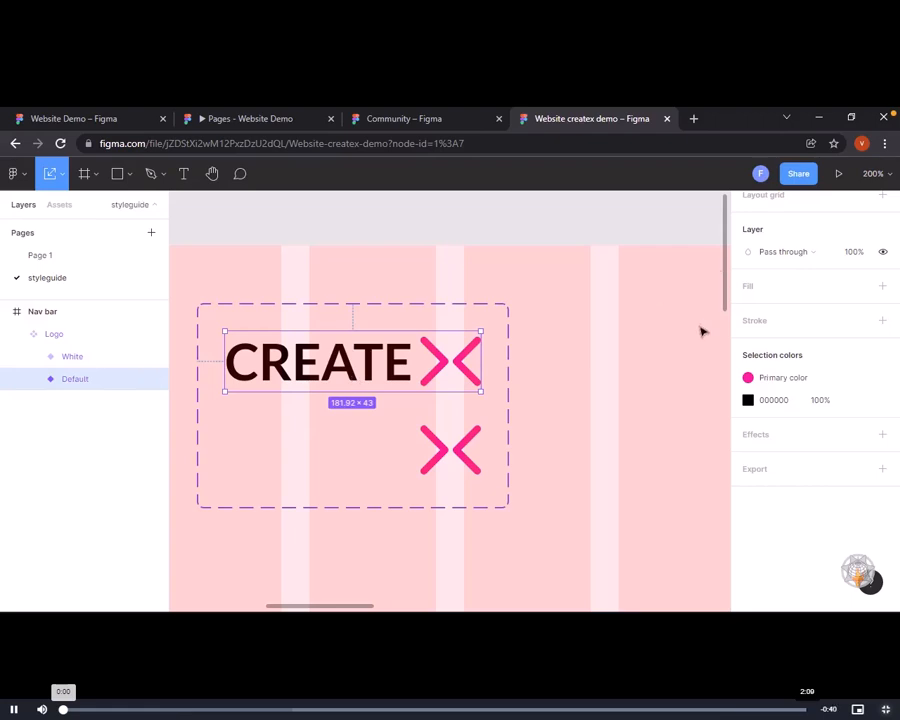
scroll(786, 368, "up", 5)
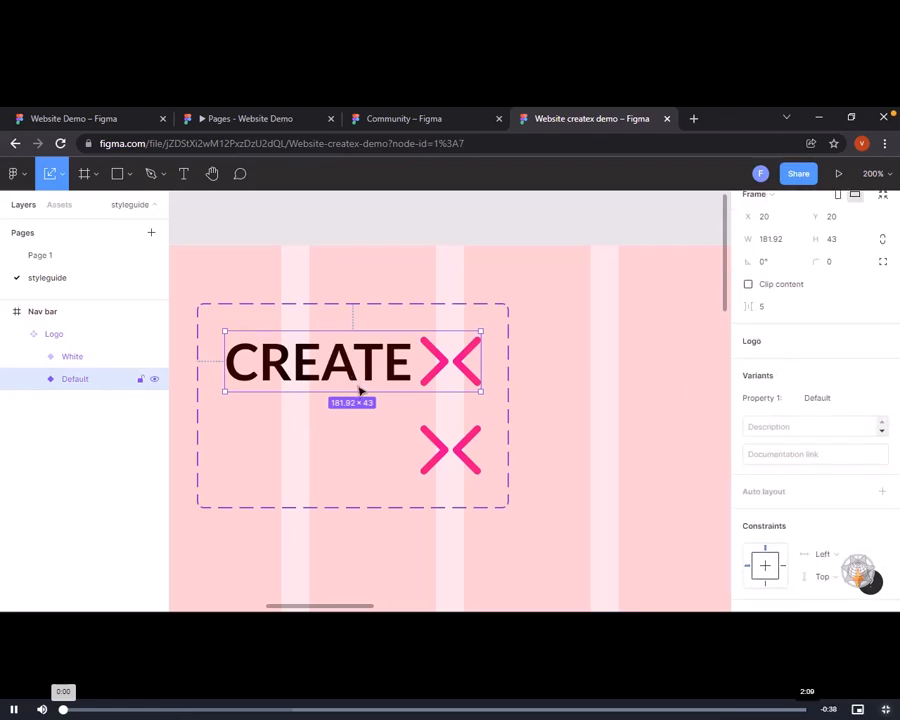
left_click(818, 399)
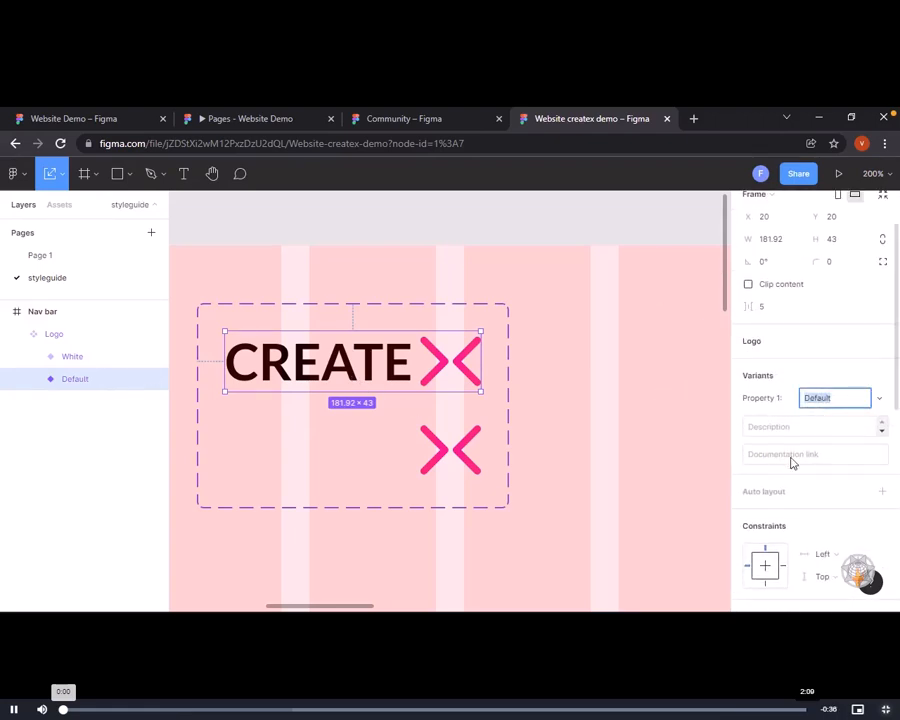
type("Black")
key("Return")
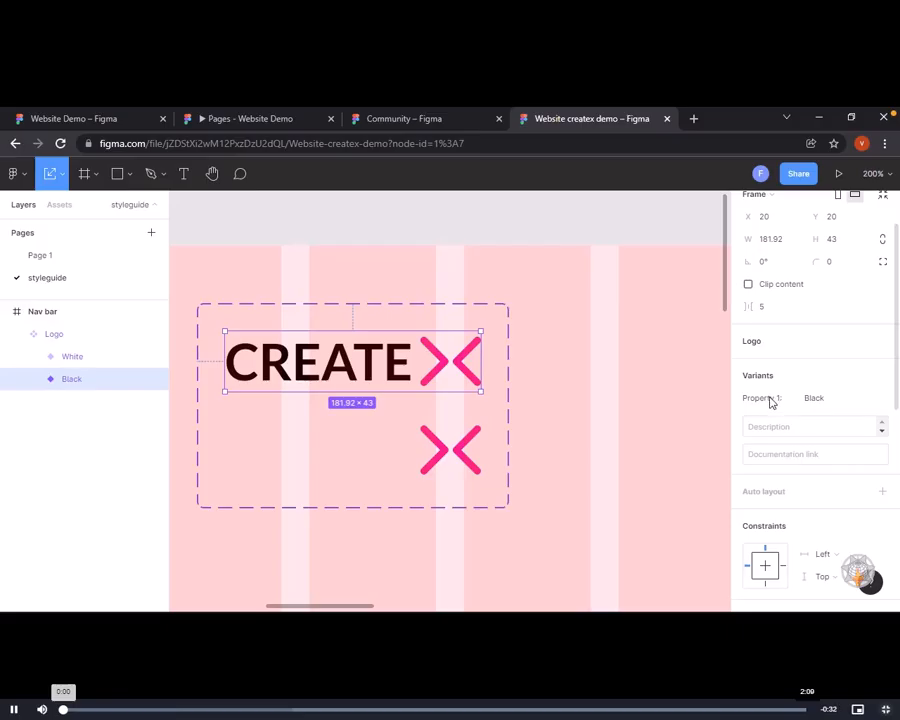
Step: Rename the Logo component set's variant property to color and deselect the set
left_click(228, 312)
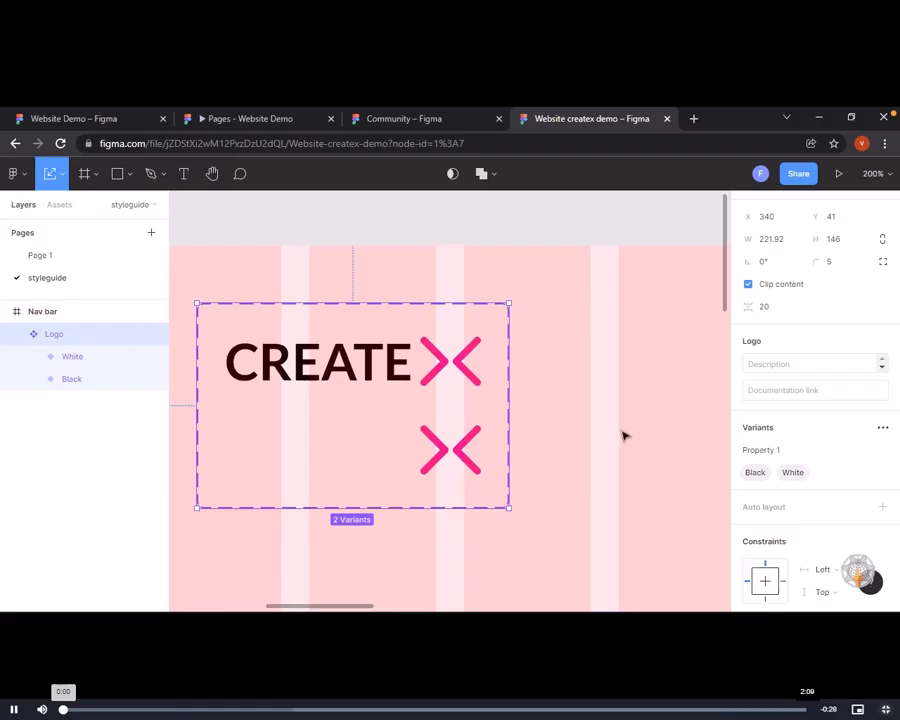
double_click(757, 451)
type("color")
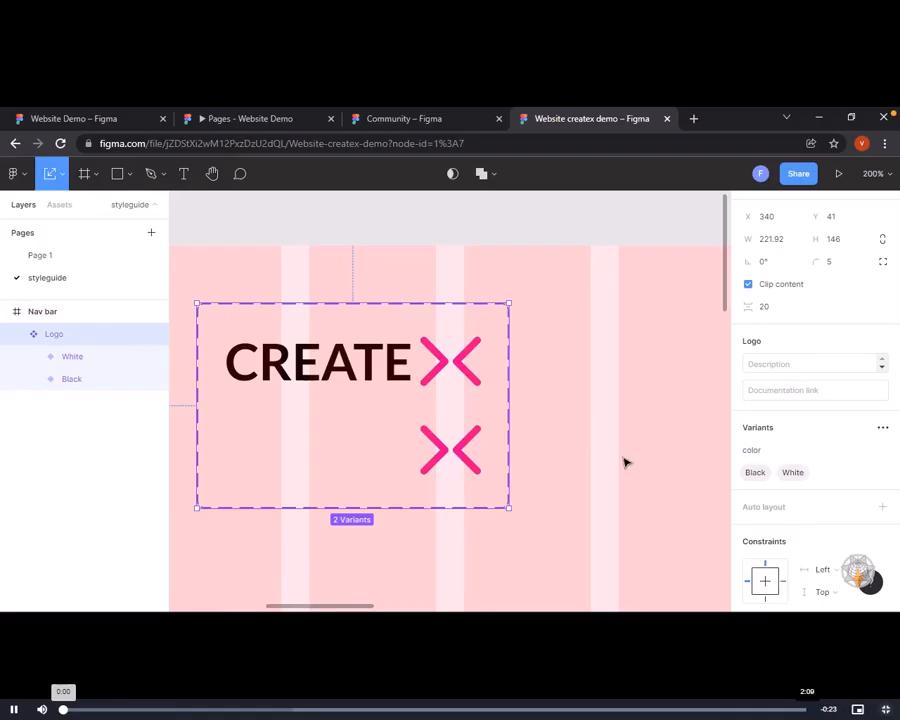
left_click(627, 464)
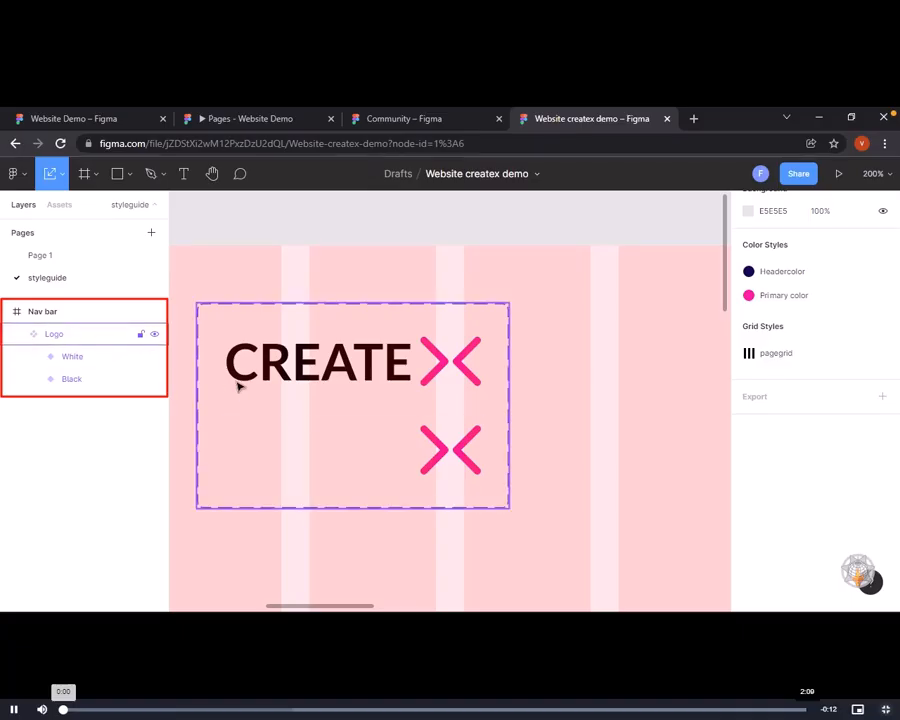
key("minus")
key("minus")
key("minus")
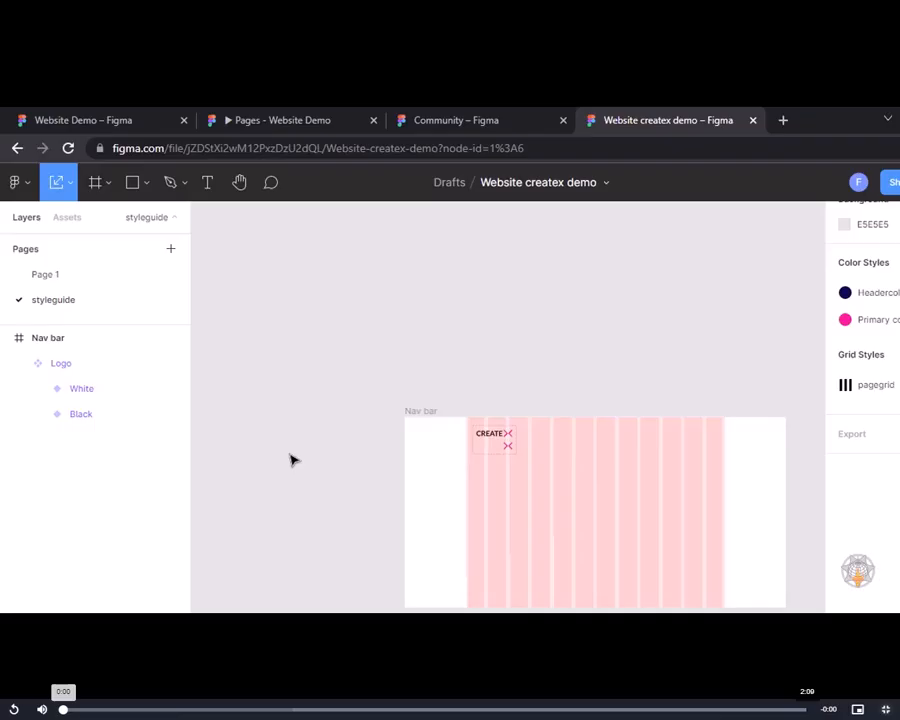
Step: Leave full screen and play the "Adding logo to master components" lesson video in full screen
left_click(886, 709)
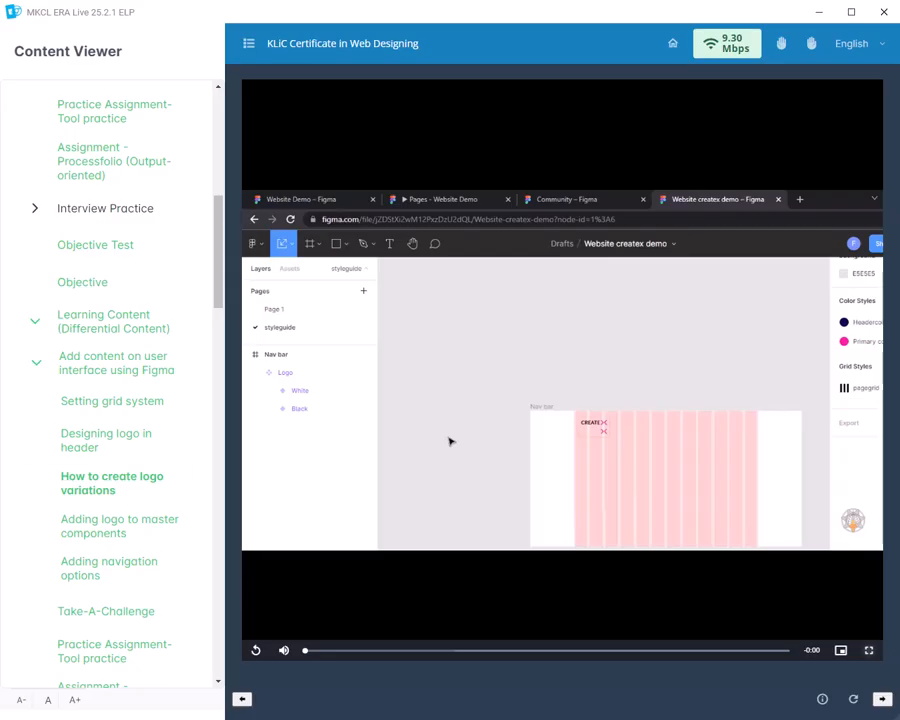
left_click(120, 525)
left_click(562, 370)
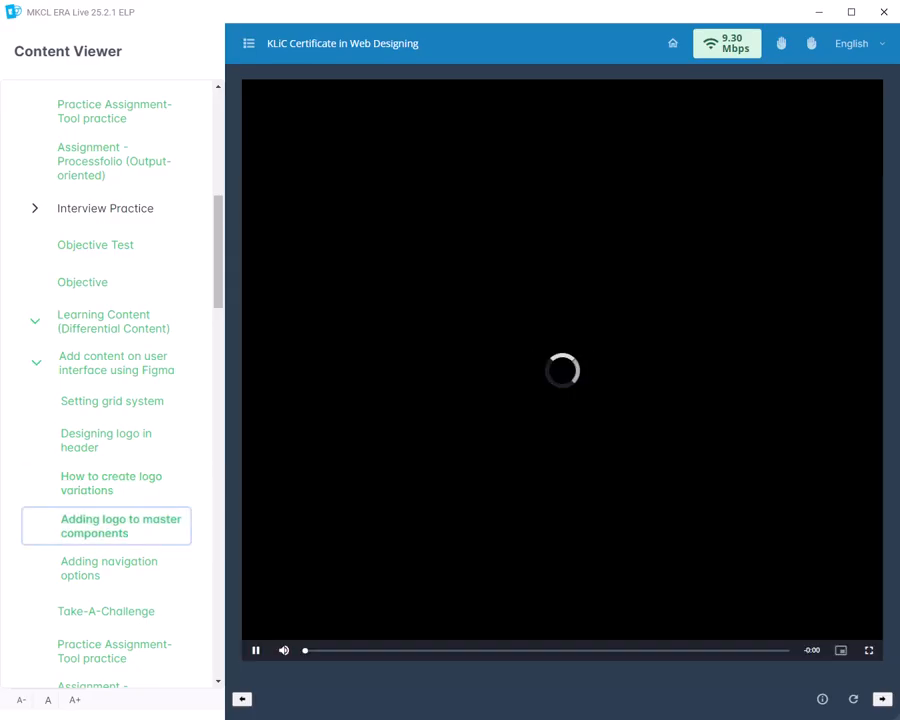
left_click(869, 649)
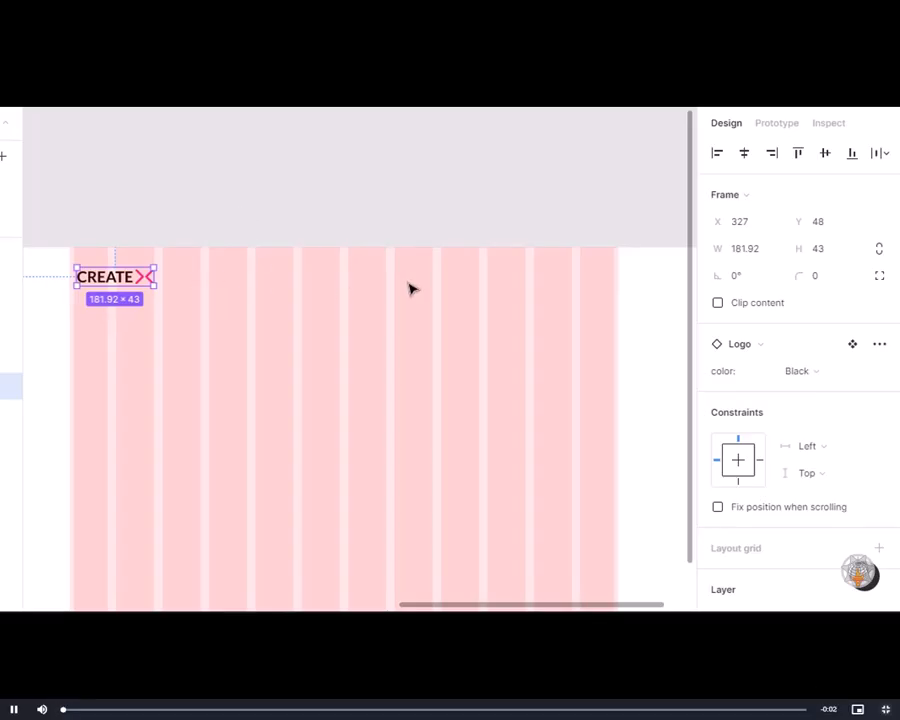
Step: Return to the lesson list and play the "Adding navigation options" video in full screen
left_click(858, 709)
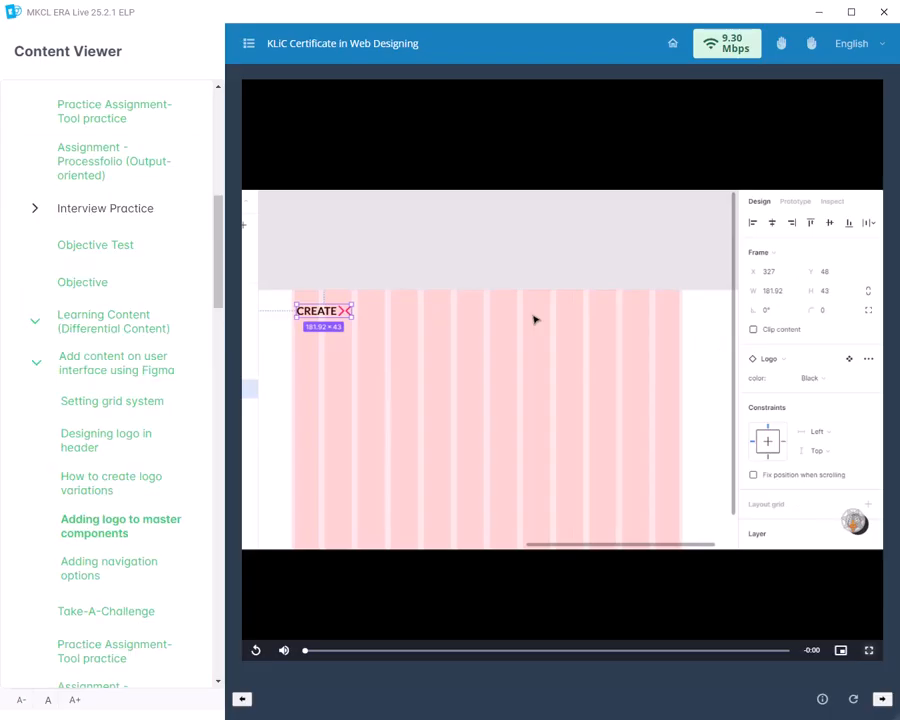
left_click(108, 568)
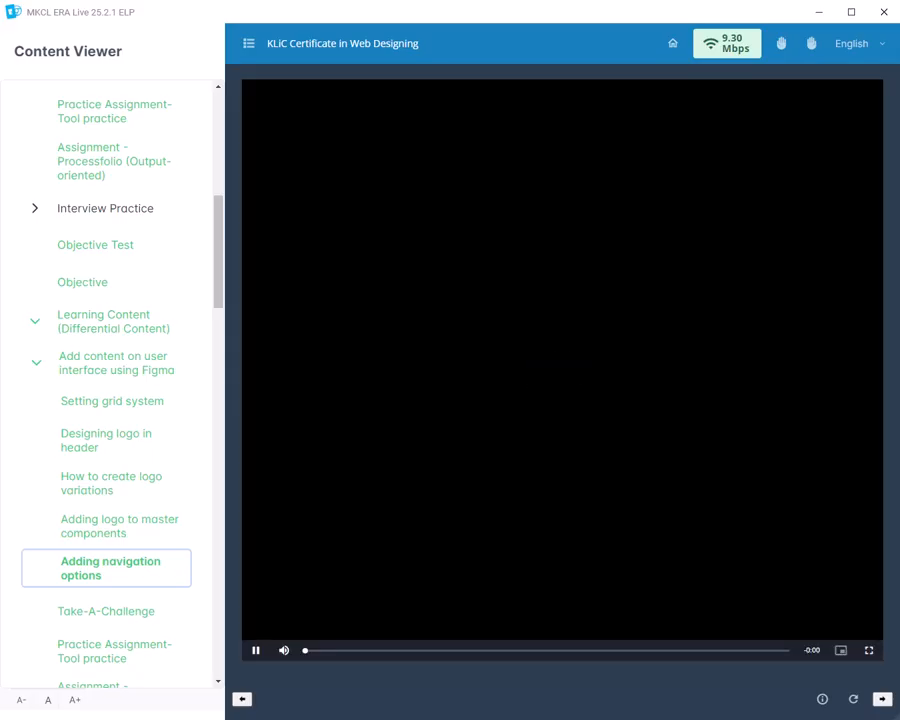
left_click(869, 650)
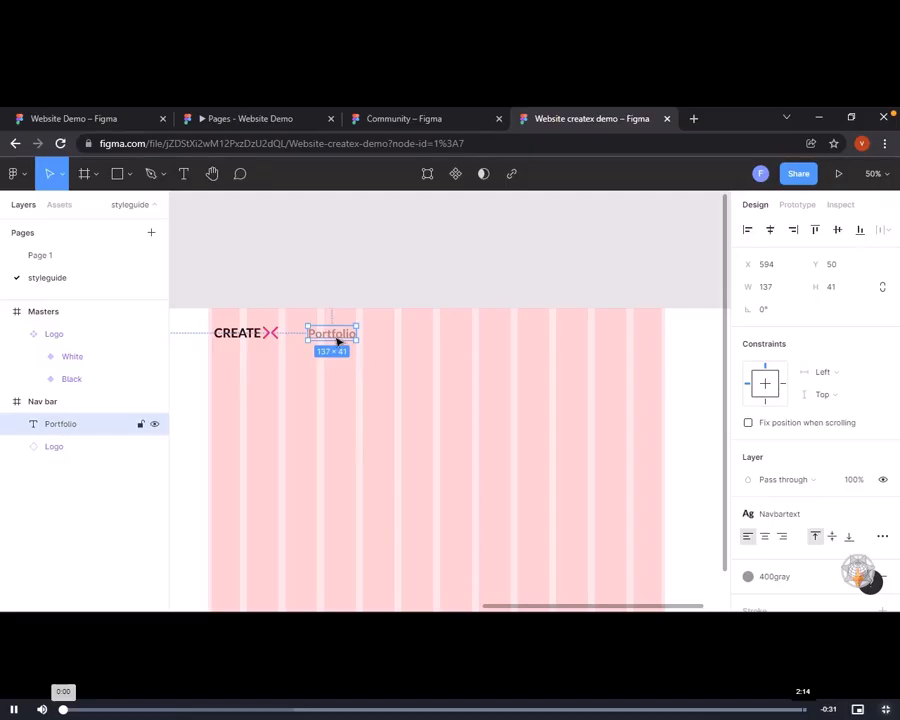
Step: Turn the Portfolio text in the Nav bar frame into a component
right_click(334, 340)
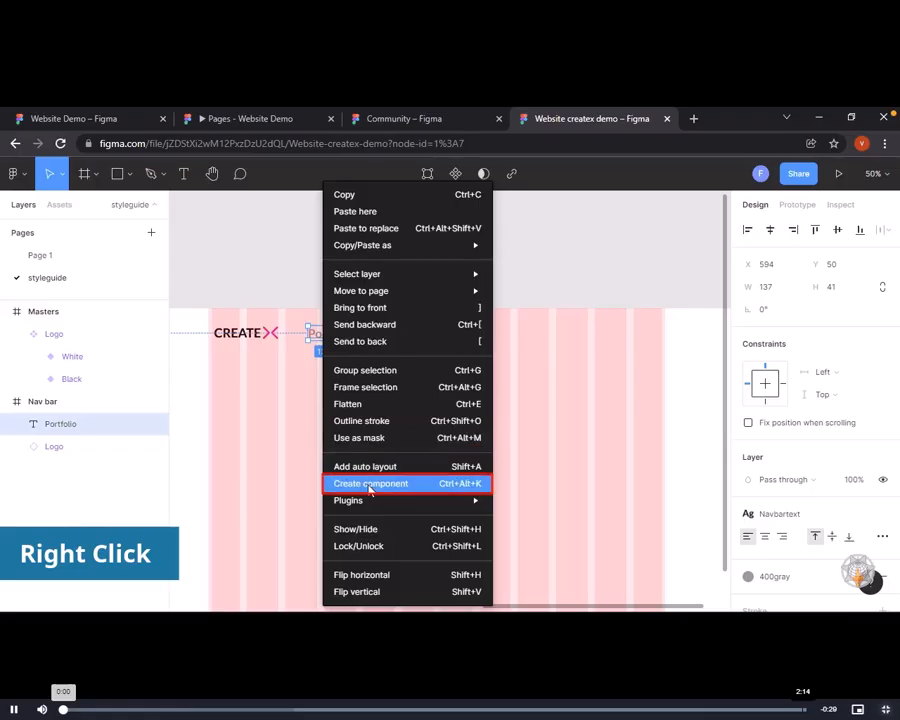
left_click(368, 485)
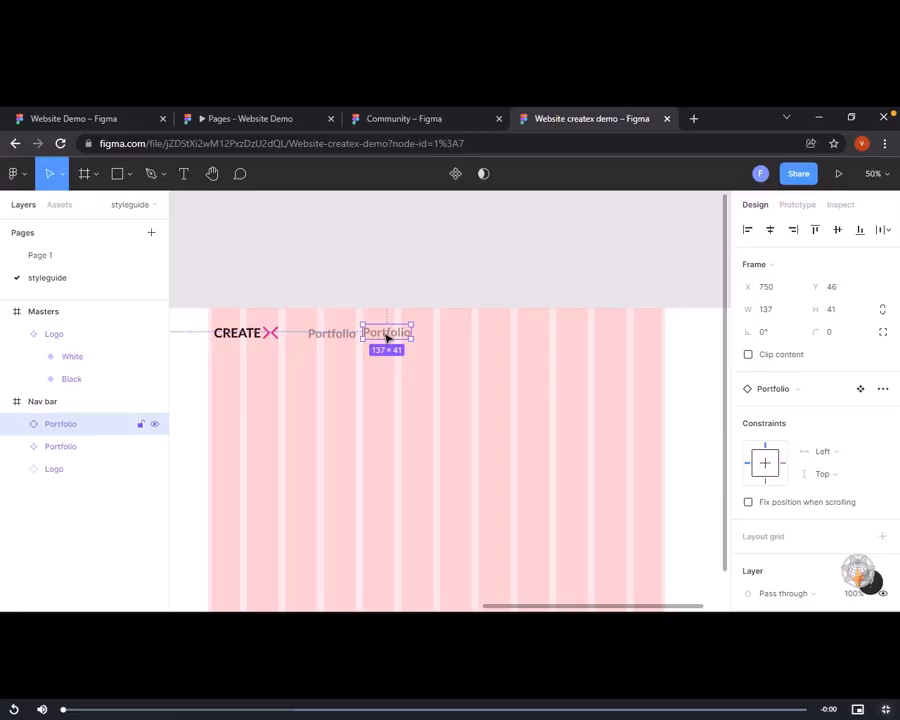
Step: Leave the full-screen lesson video and start the Take-A-Challenge quiz
key("Escape")
left_click(108, 611)
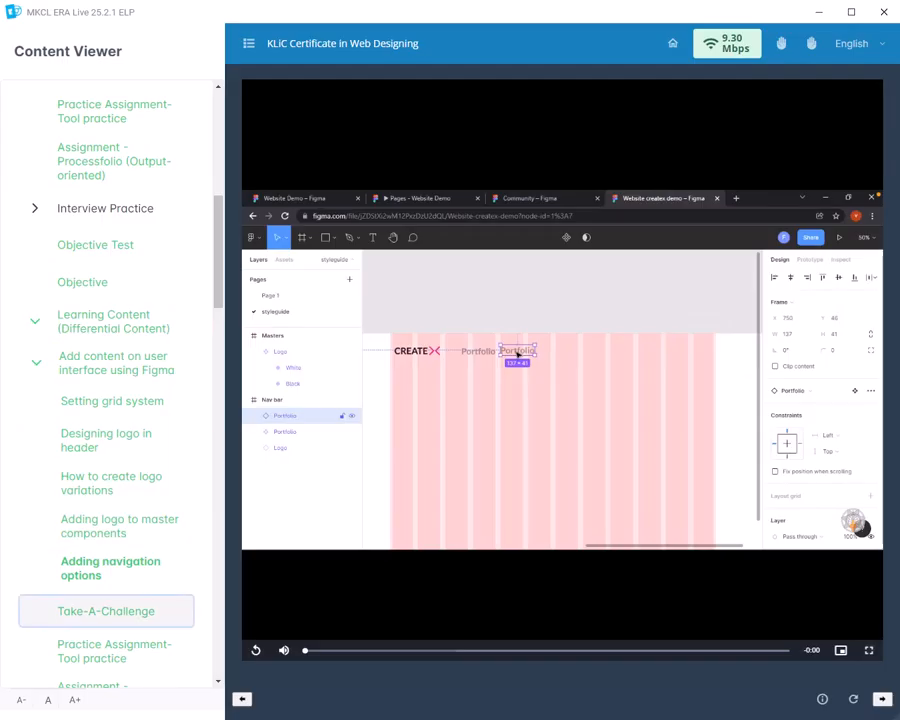
left_click(679, 353)
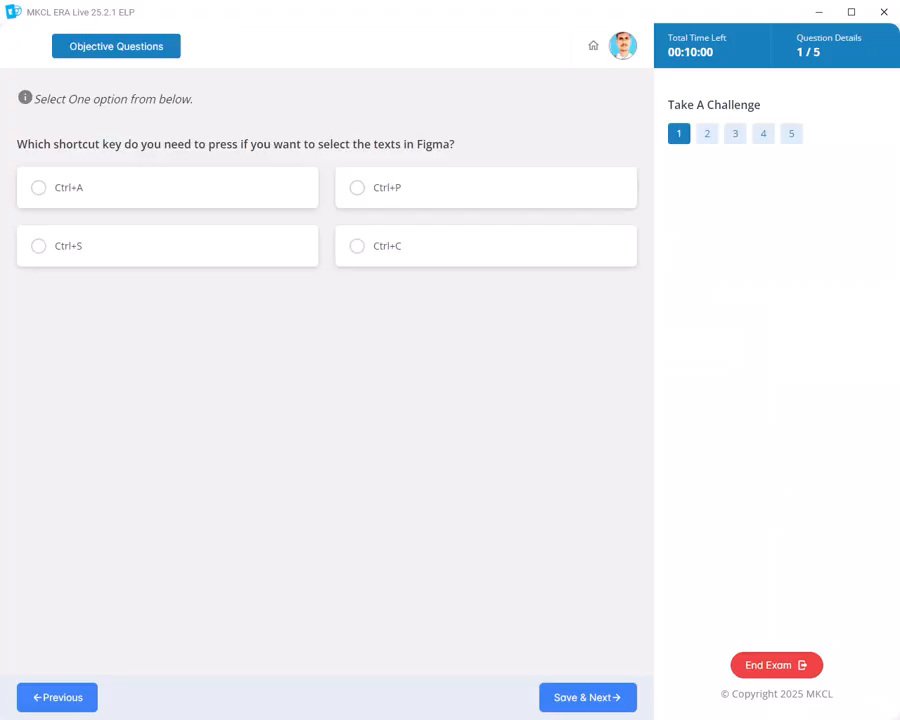
Step: Answer the text-selection shortcut question with Ctrl+A and the Letter case statement with TRUE, saving both
left_click(167, 188)
left_click(588, 698)
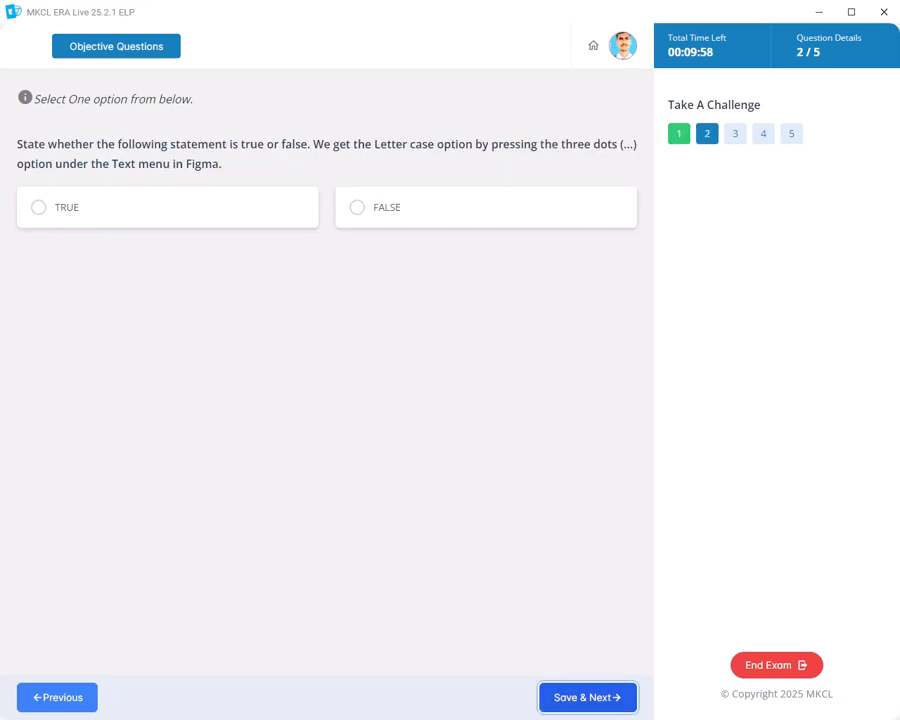
left_click(167, 207)
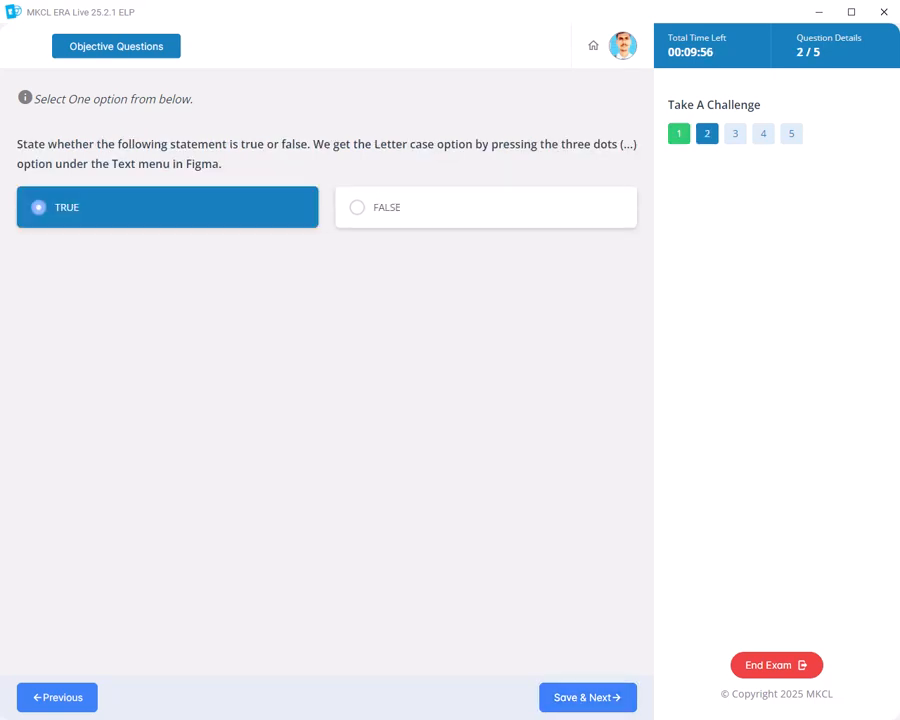
left_click(588, 698)
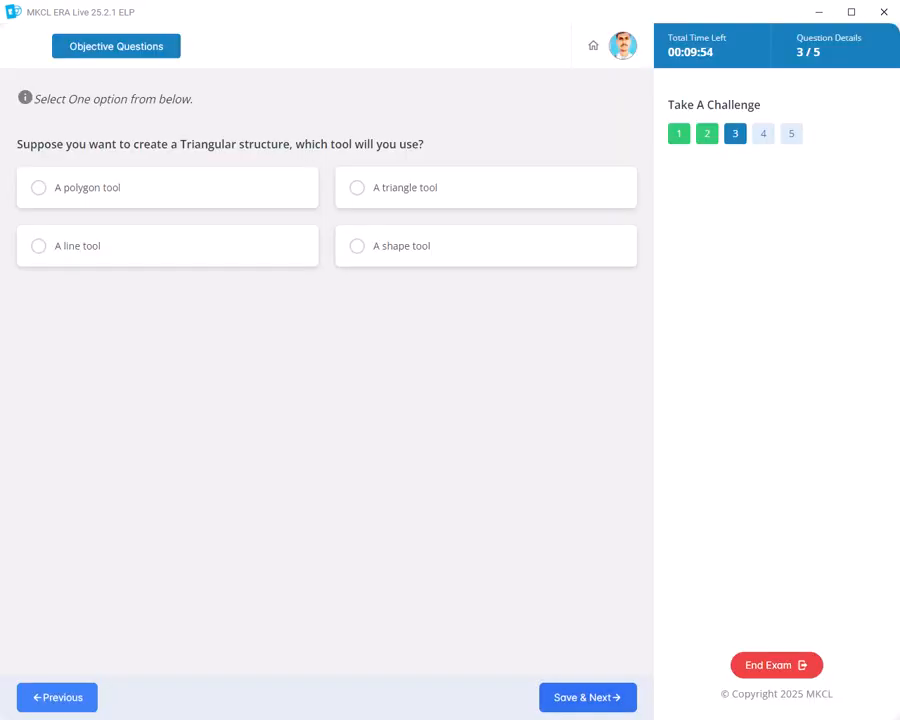
Step: Try answering the triangular structure question with the shape tool, the triangle tool and the line tool
left_click(486, 246)
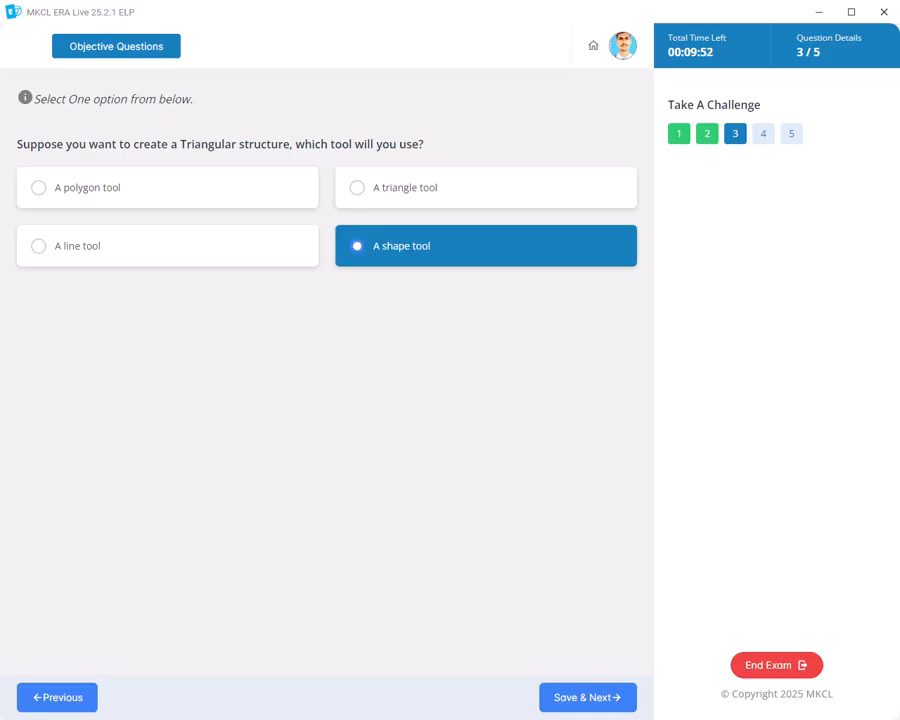
left_click(588, 698)
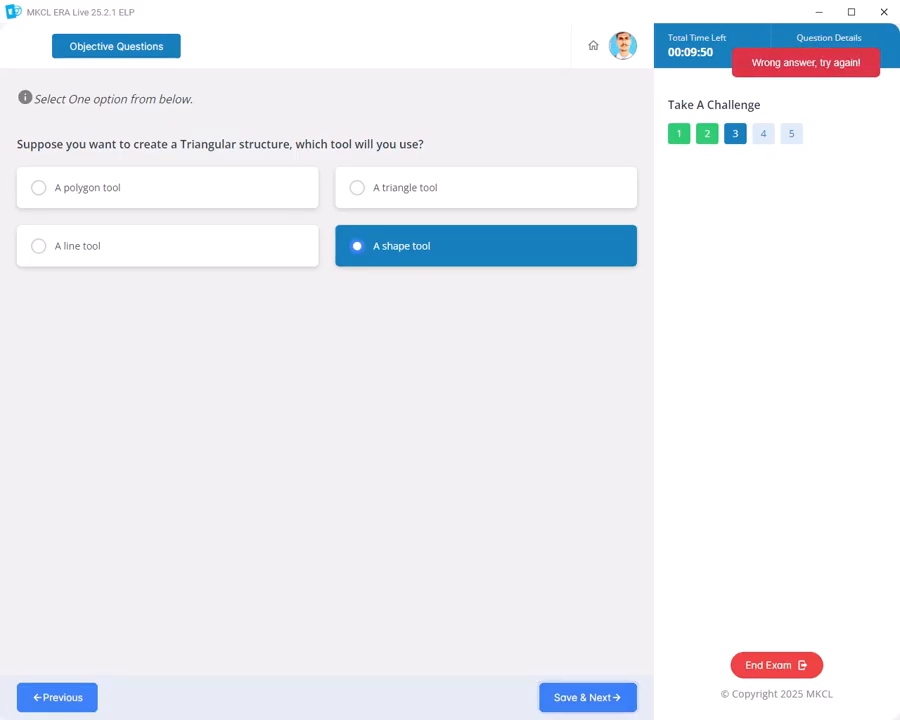
left_click(486, 188)
left_click(588, 698)
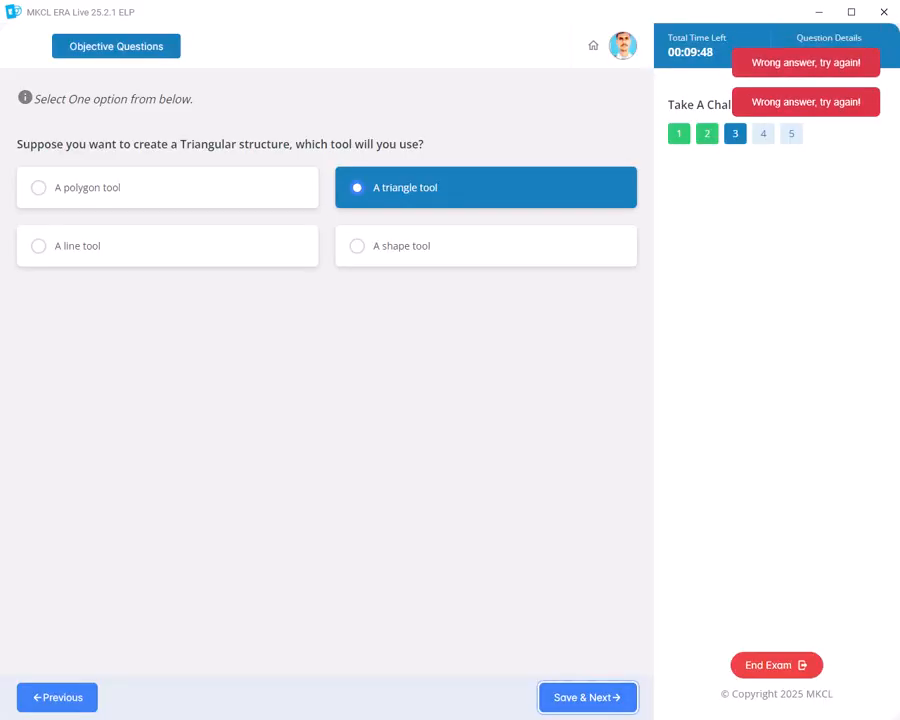
left_click(168, 246)
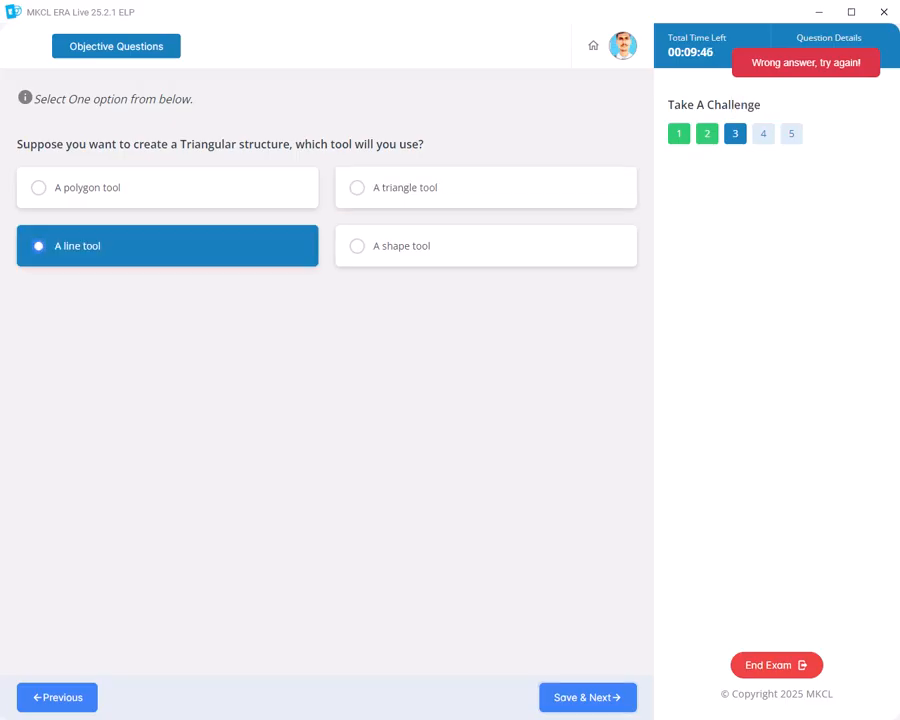
left_click(588, 698)
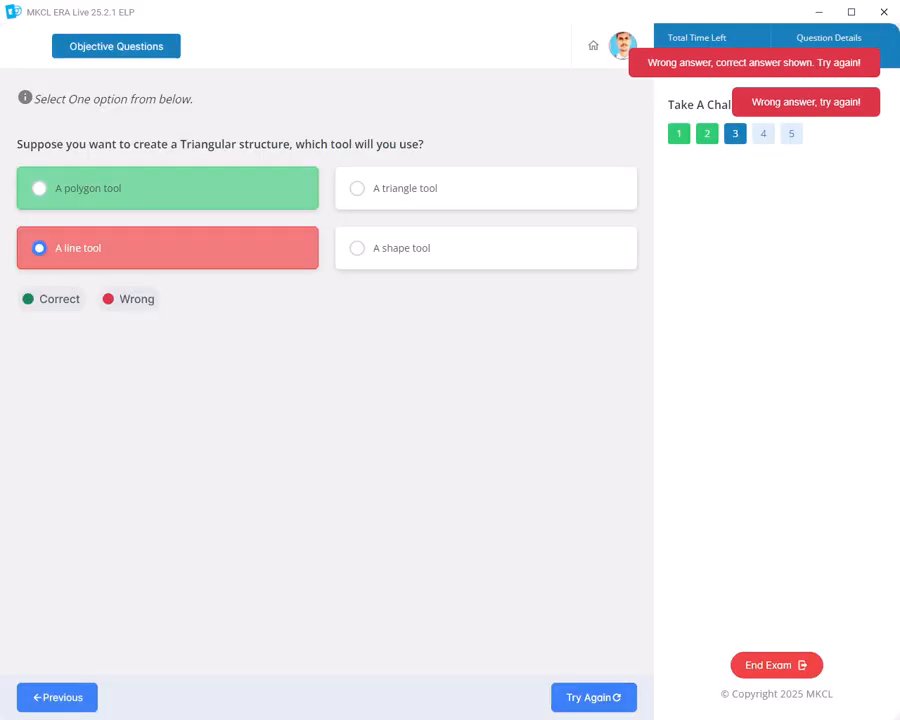
Step: Retry the triangular structure question and save "A polygon tool" as the answer
left_click(594, 697)
left_click(168, 188)
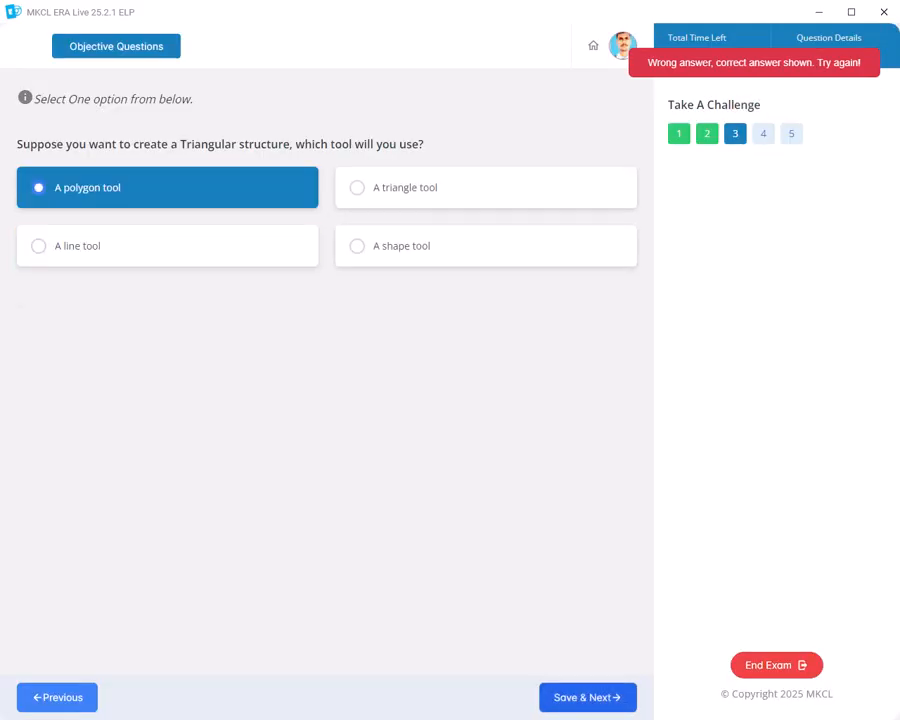
left_click(588, 697)
Step: Try answering the shape proportion shortcut question with Control key
left_click(486, 207)
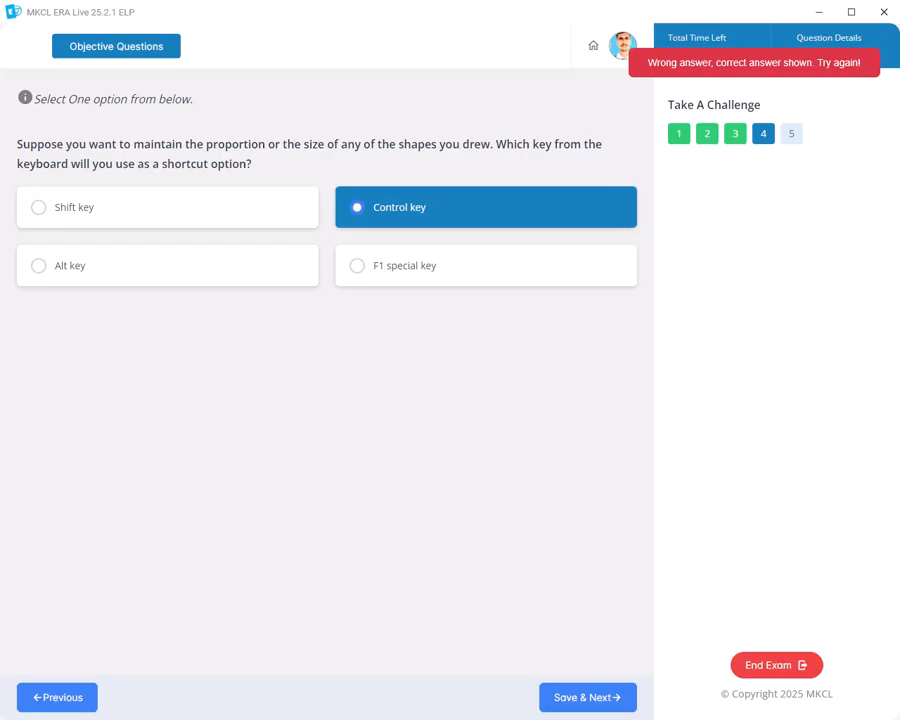
left_click(588, 697)
left_click(588, 697)
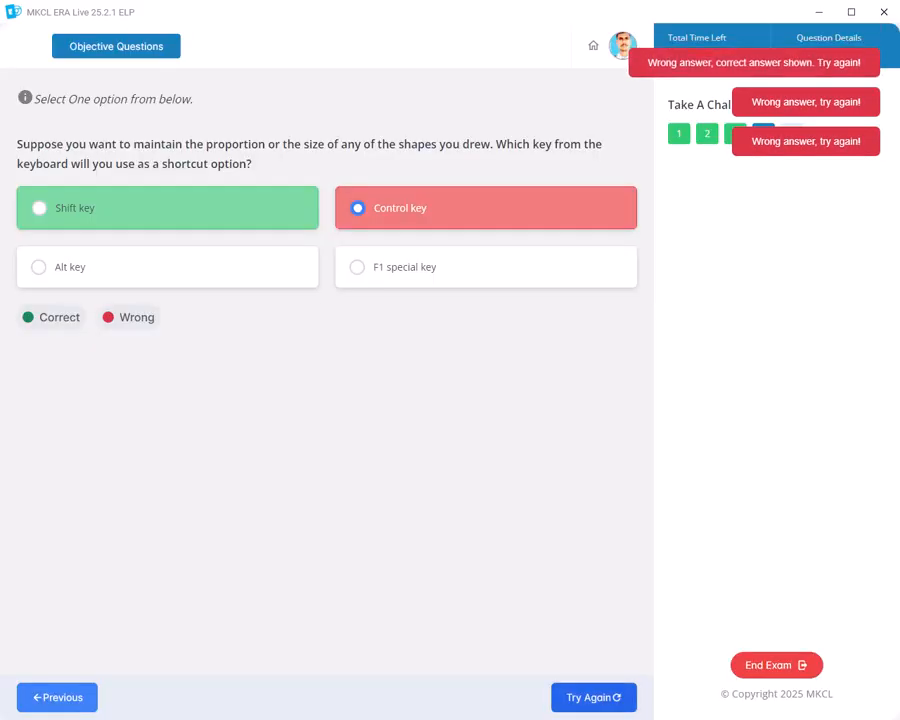
Step: Retry the shape proportion shortcut question and save "Shift key" as the answer
left_click(588, 697)
left_click(168, 207)
left_click(588, 697)
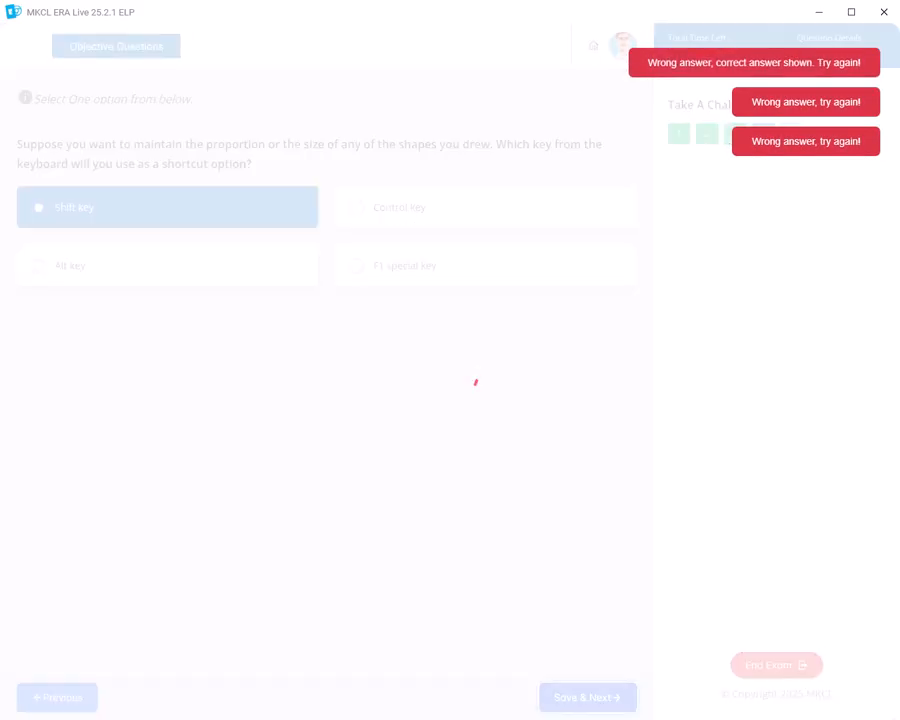
Step: Answer the Figma 'Color code' statement with TRUE, save it and finish the Take-A-Challenge attempt
left_click(168, 188)
left_click(588, 697)
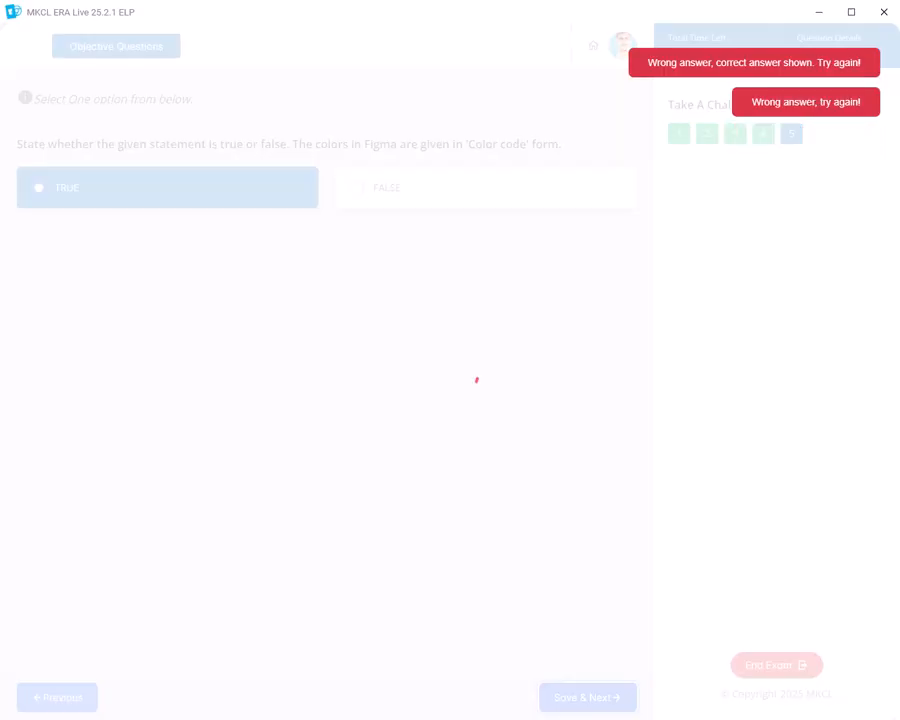
left_click(553, 438)
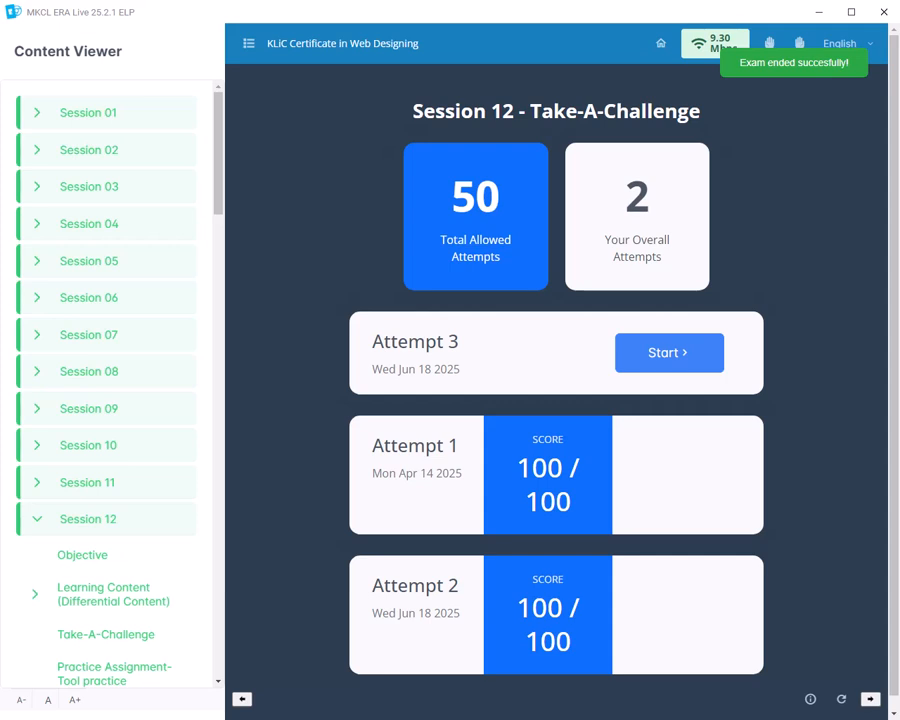
Step: Play the Interview Question video from Session 12's last Interview Practice section, then open its Interview Answer
scroll(107, 432, "down", 3)
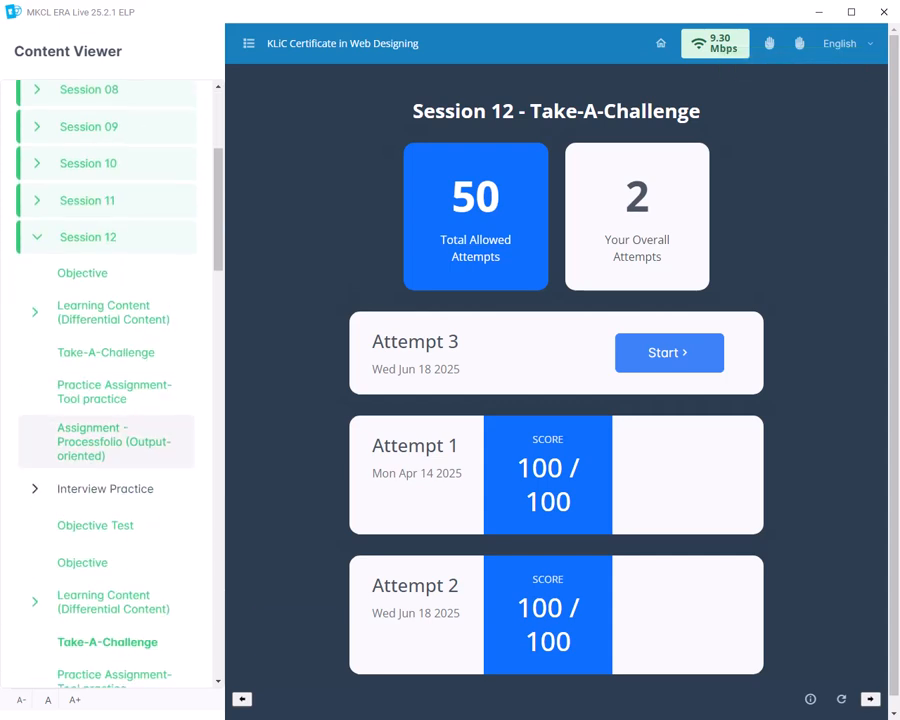
scroll(107, 430, "down", 3)
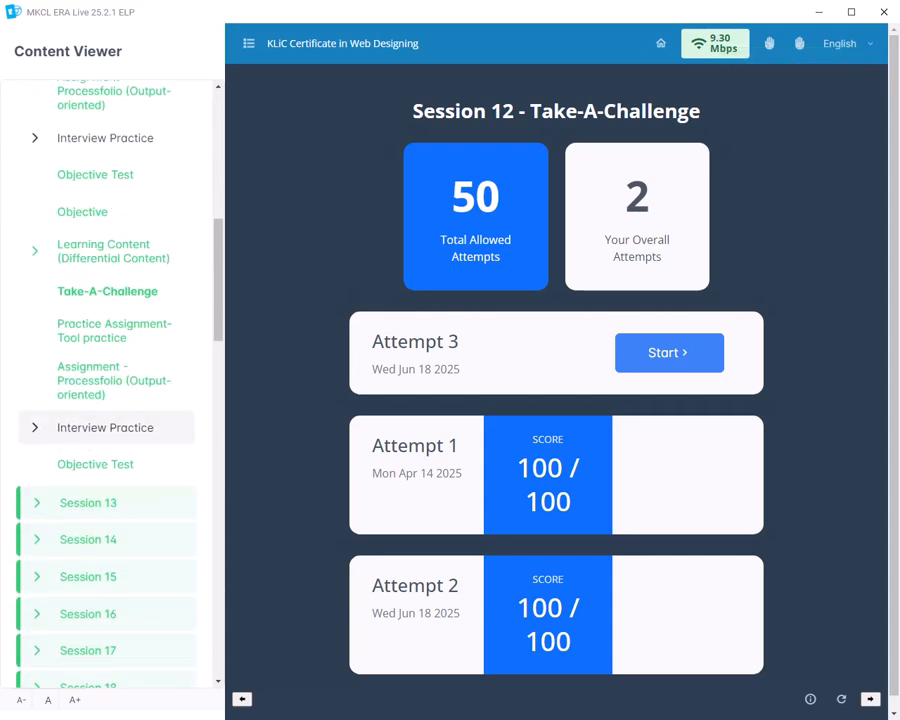
left_click(105, 427)
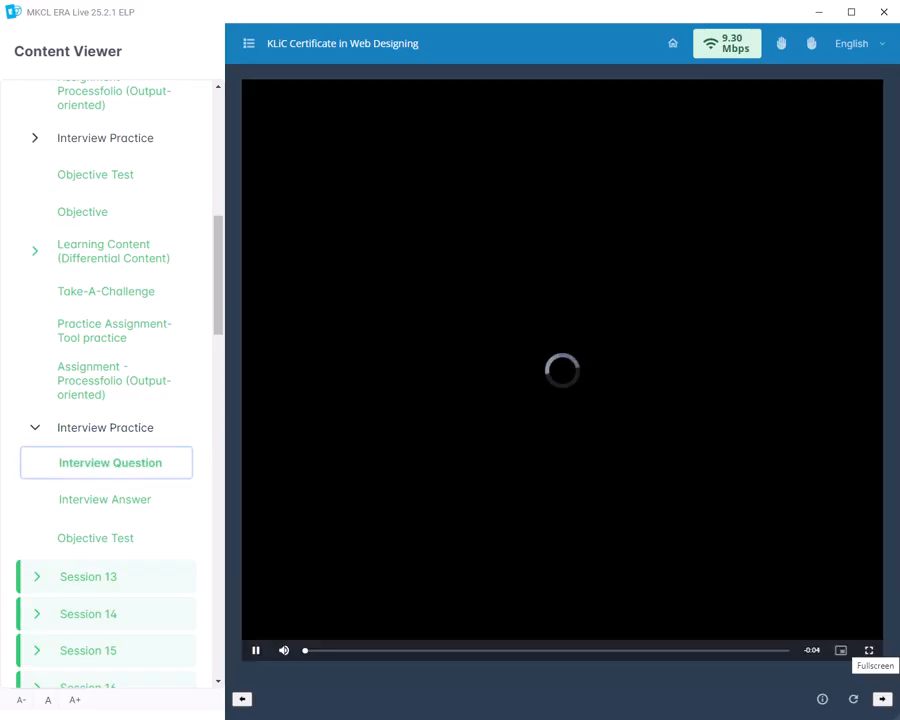
left_click(869, 650)
key("Escape")
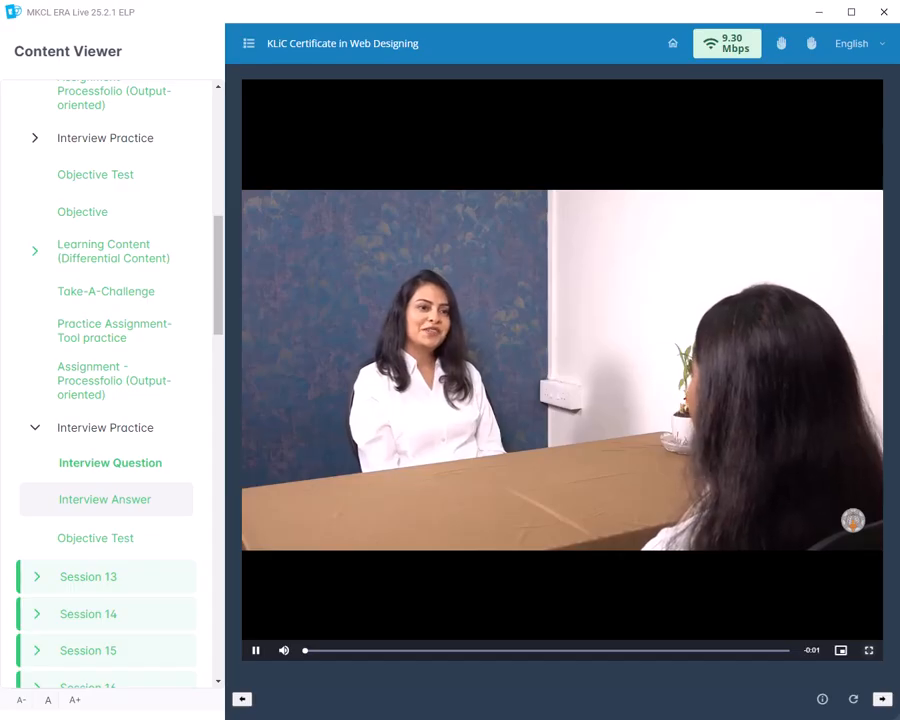
left_click(106, 499)
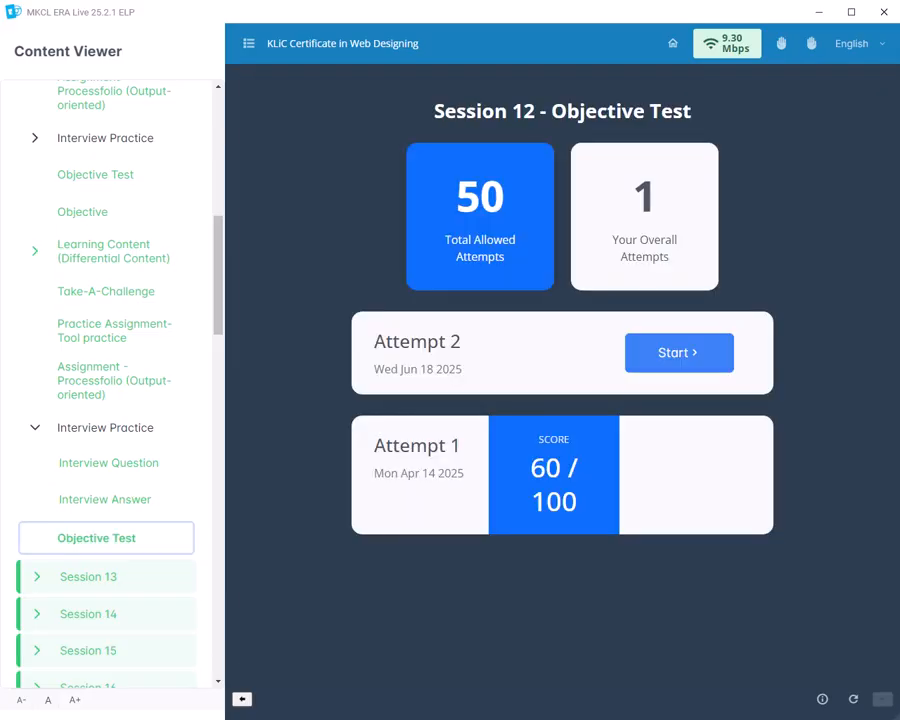
Step: Start Attempt 2 of the Session 12 Objective Test and save "Pigment" for the color options tool question
left_click(679, 353)
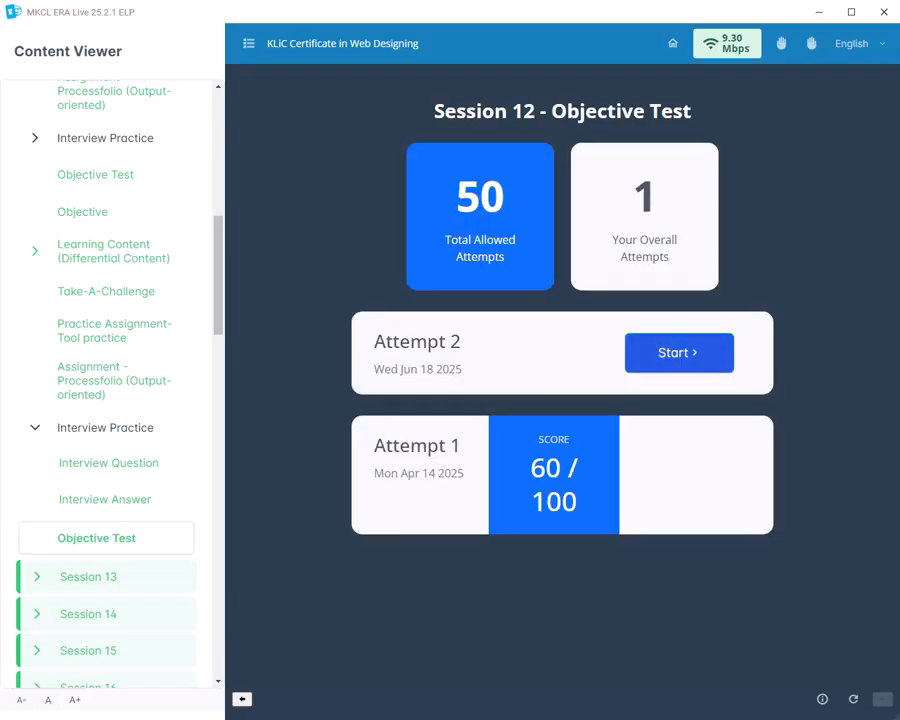
left_click(167, 188)
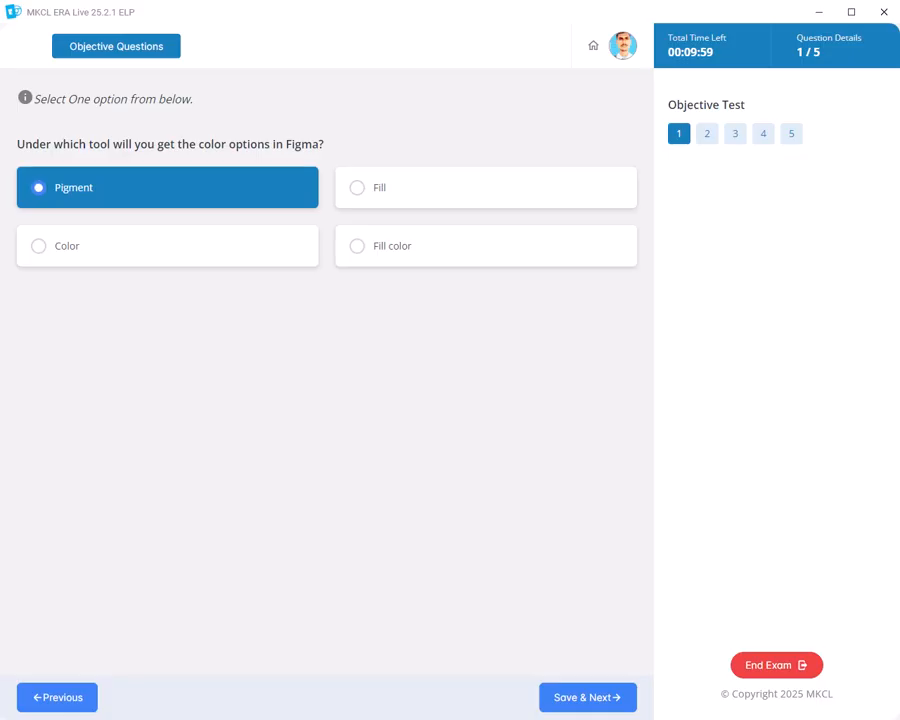
left_click(587, 697)
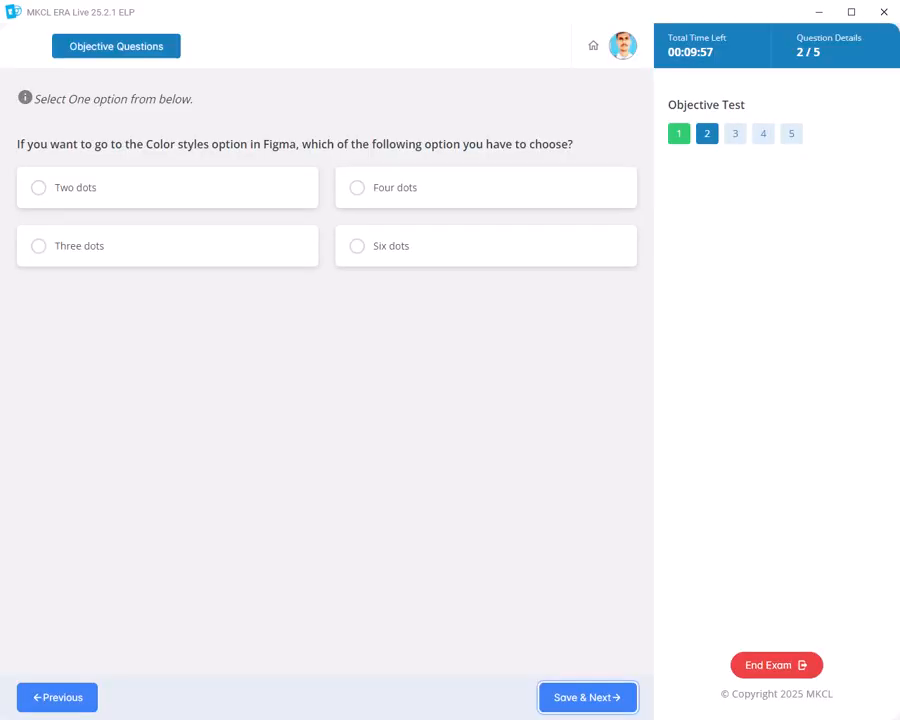
Step: Answer the Color styles question with "Four dots" and the rounded joinings question with "Join>Stroke> Advanced stroke> select Rounded", saving both
left_click(395, 187)
left_click(587, 697)
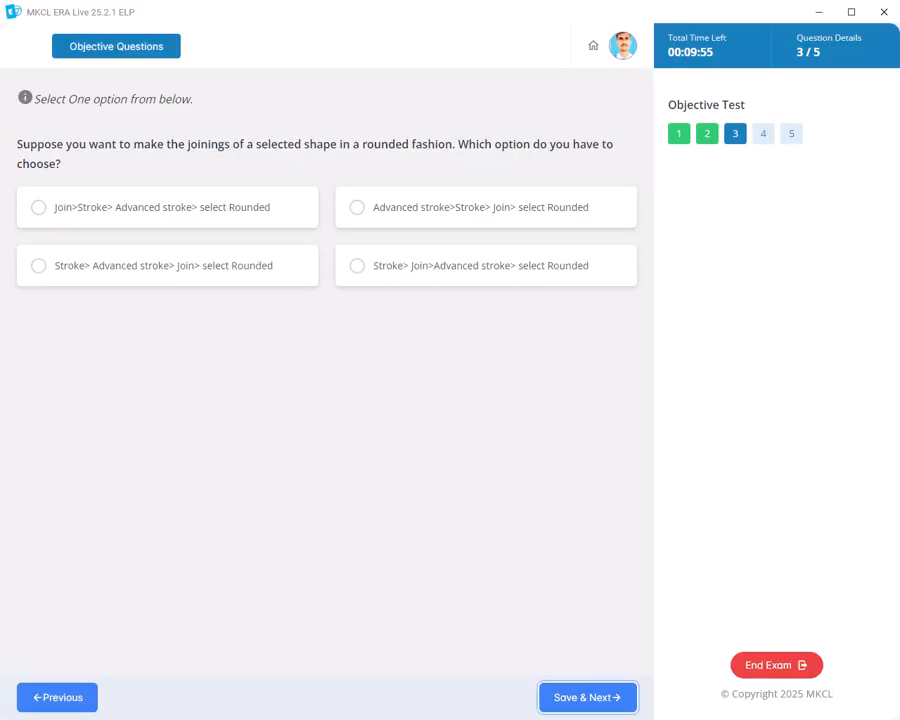
left_click(167, 207)
left_click(587, 697)
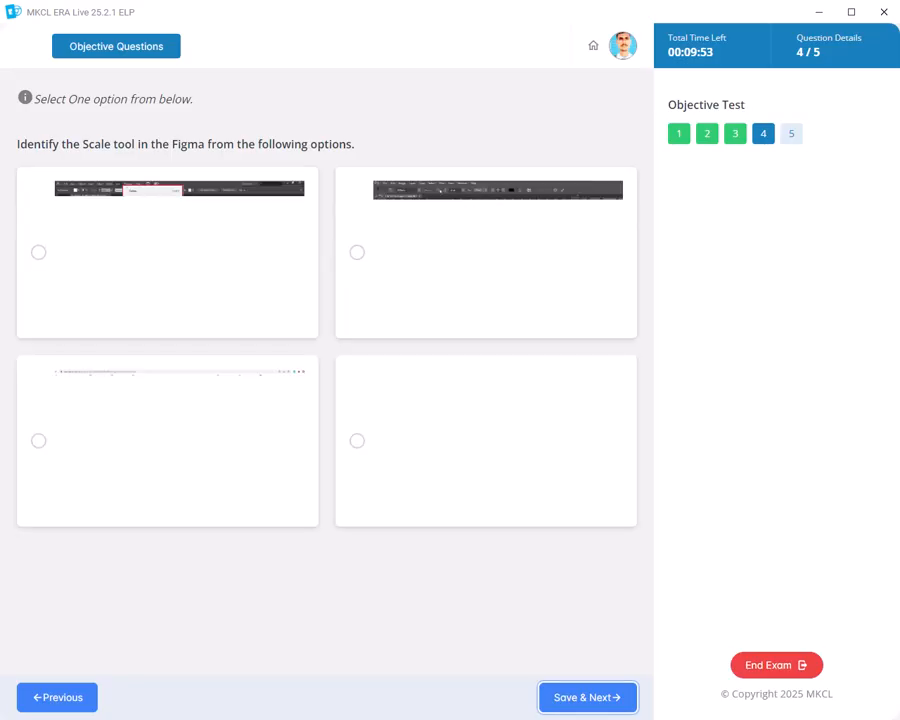
Step: Save the black circle image for the Scale tool question and "Ctrl-Click-Drag" for the shape duplication question, then finish the test
left_click(485, 252)
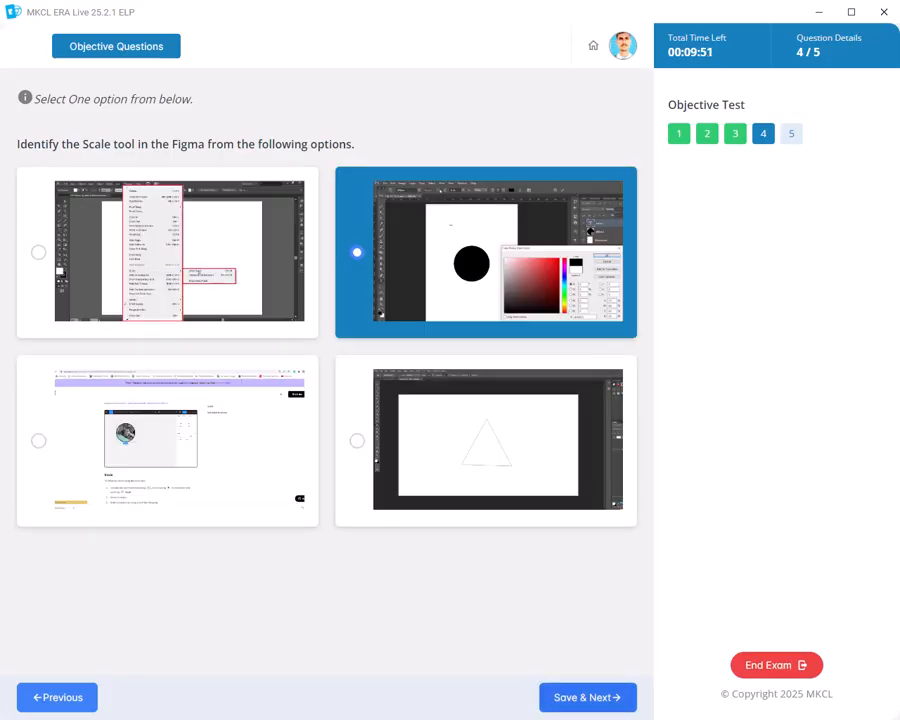
left_click(587, 697)
left_click(485, 187)
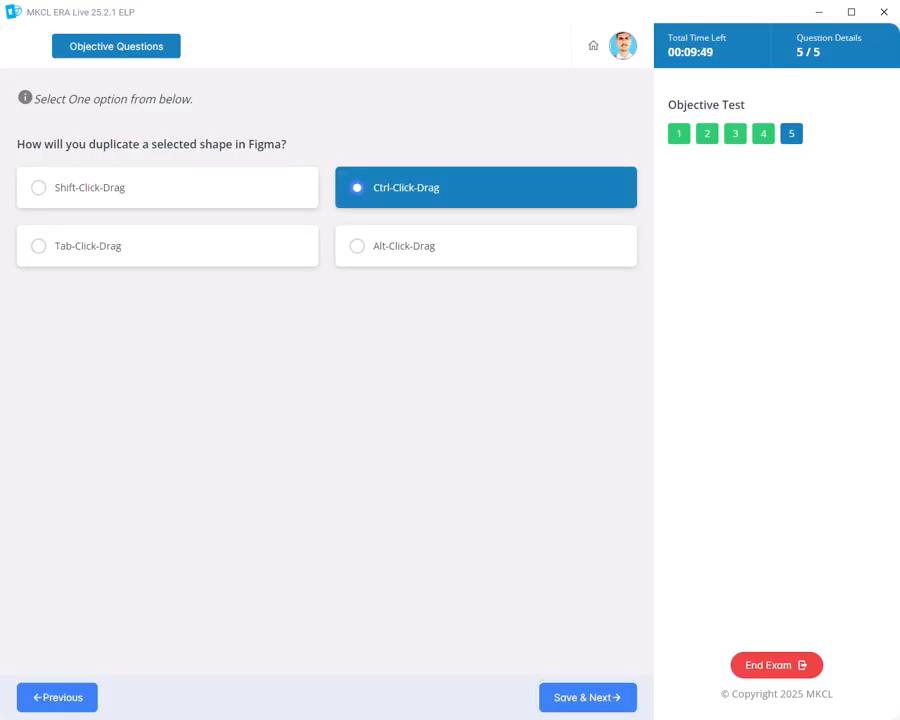
left_click(587, 697)
left_click(553, 438)
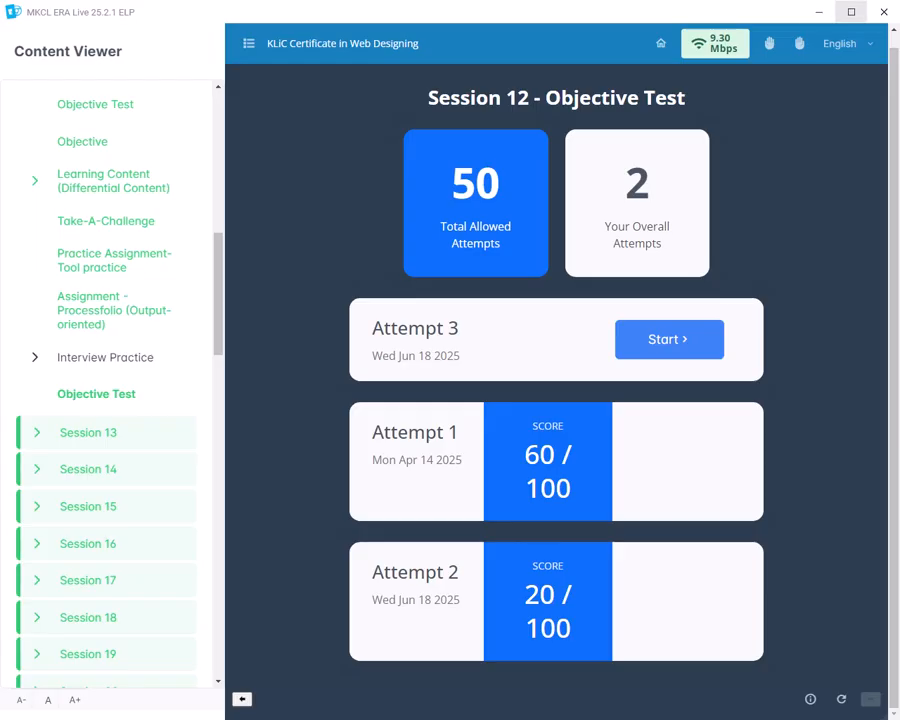
left_click(819, 12)
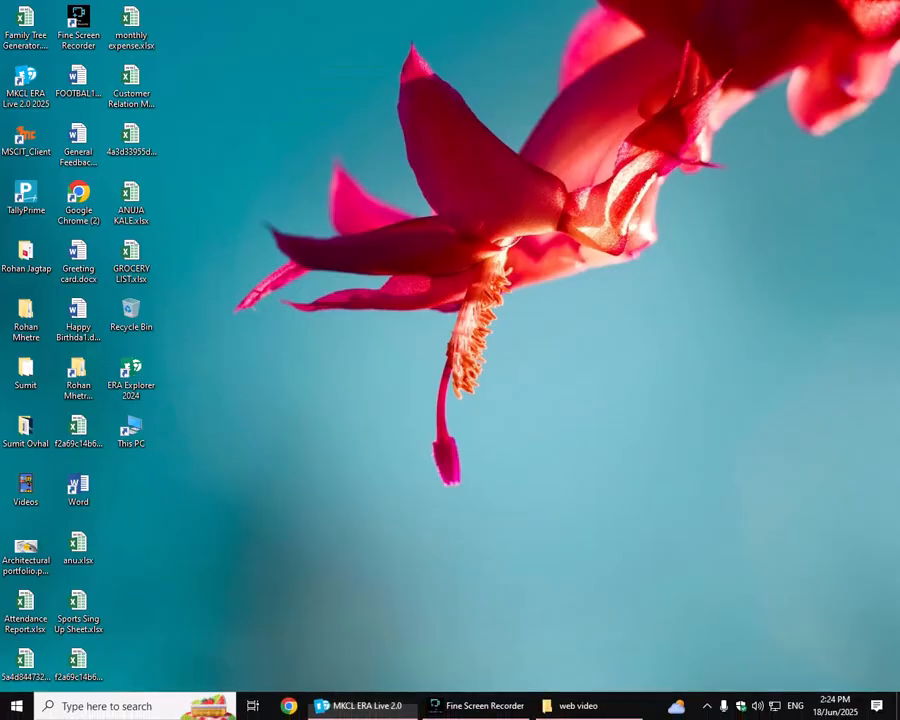
left_click(474, 706)
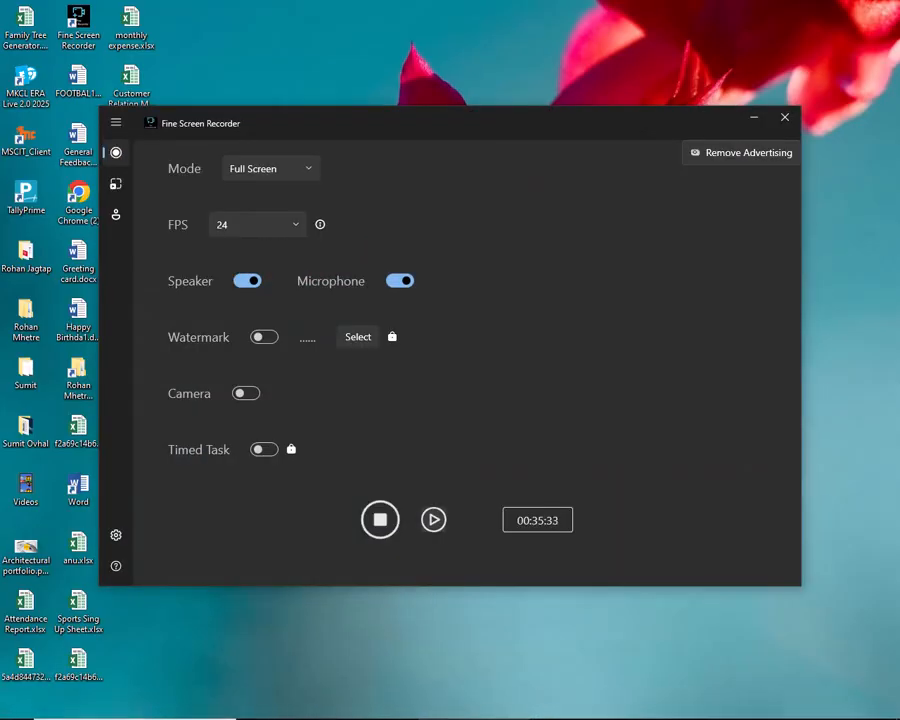